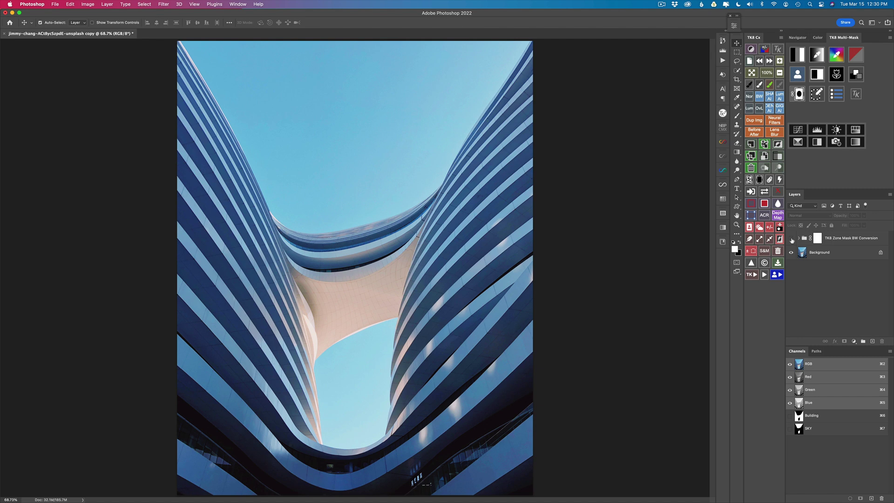
# Toggle the TK8 Zone Mask BW Conversion group's visibility to compare the colour original with black-and-white.
pyautogui.click(791, 239)
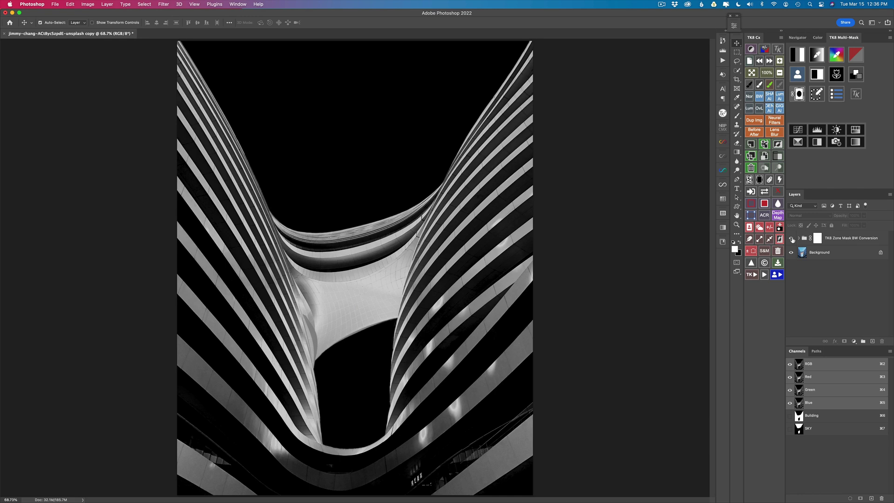
pyautogui.click(792, 238)
pyautogui.click(792, 238)
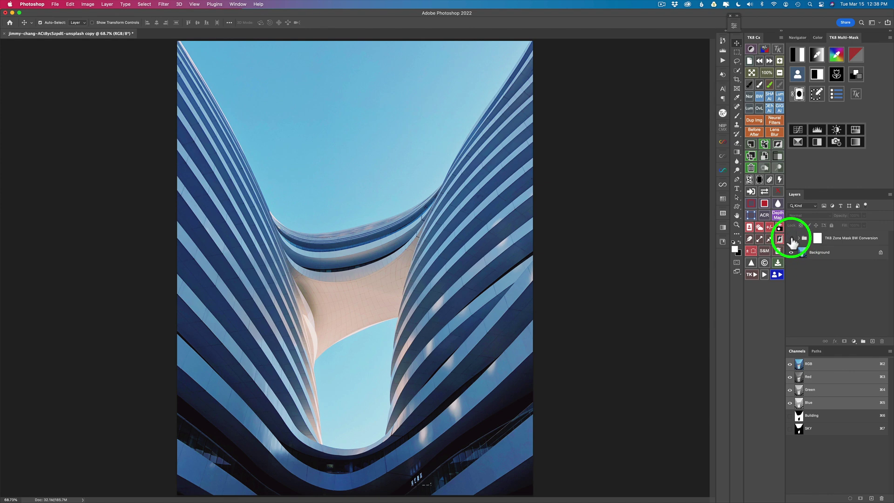
# Show the TK8 Zone Mask BW Conversion group again and expand it to view Lights 2, Zone 6 and other layers.
pyautogui.click(791, 238)
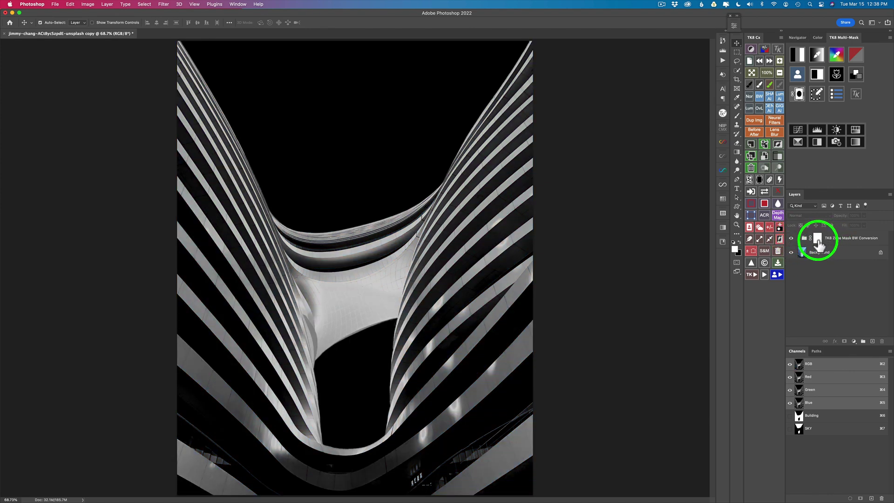
pyautogui.click(799, 238)
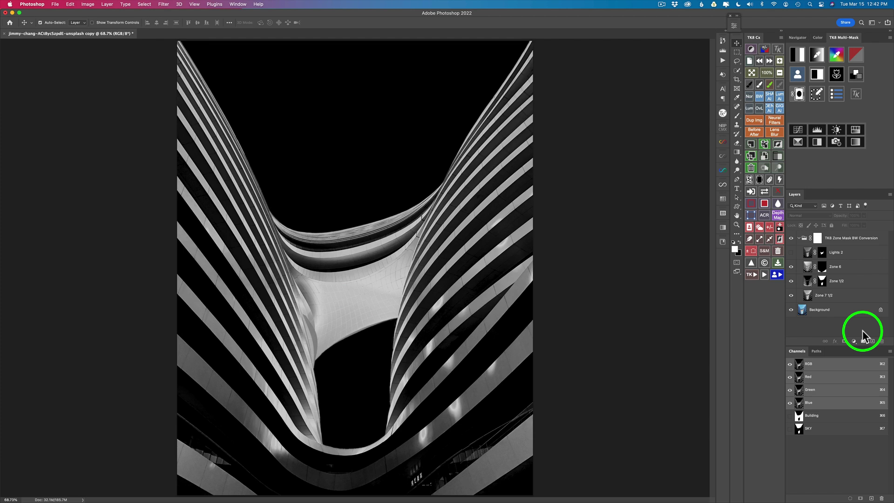
# Collapse and hide the conversion group, then create a new white TK8 Multi-Mask gradient mask group.
pyautogui.click(799, 238)
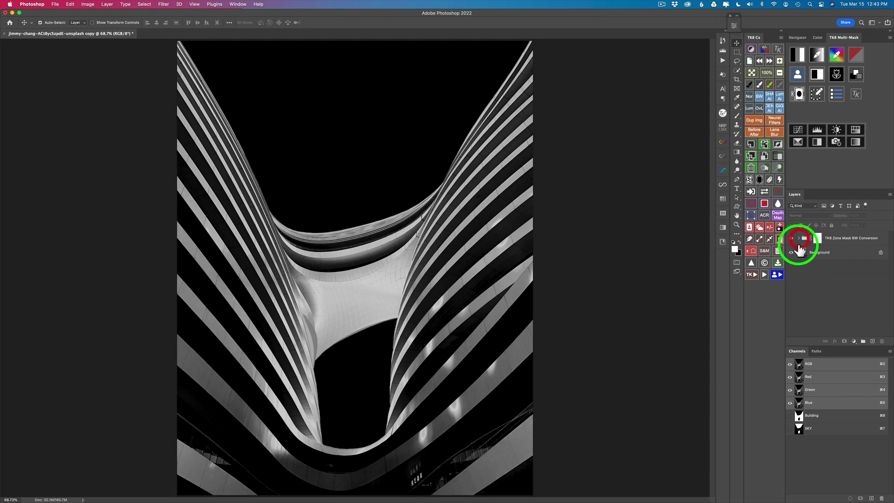
pyautogui.click(791, 238)
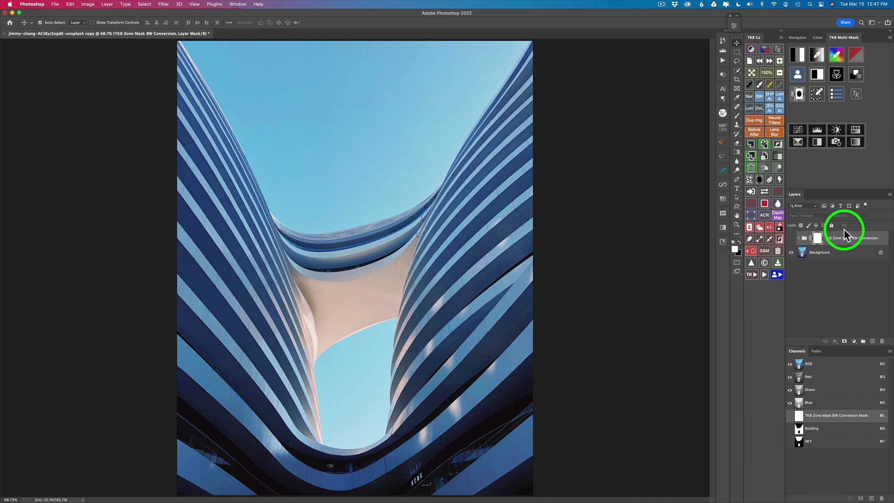
pyautogui.click(817, 54)
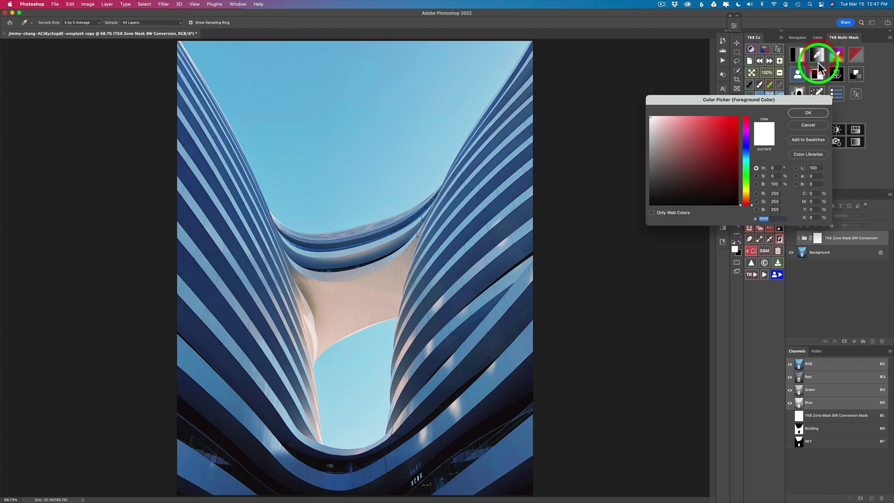
pyautogui.click(808, 113)
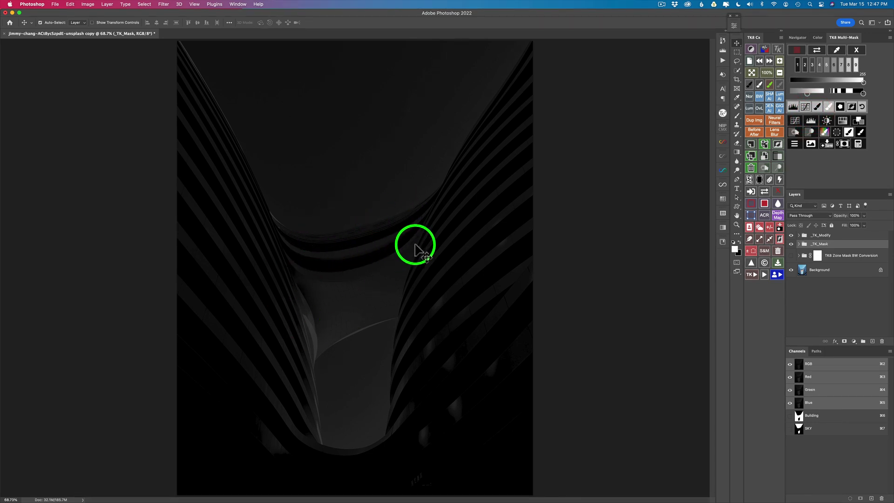
# Preview the luminosity zone masks 1 through 7 in turn, ending on the bright zone 7 mask.
pyautogui.click(762, 85)
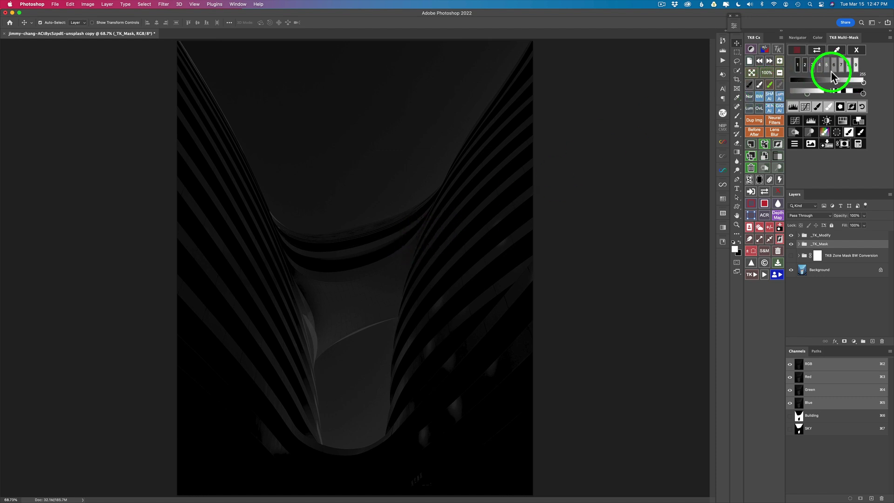
pyautogui.click(805, 66)
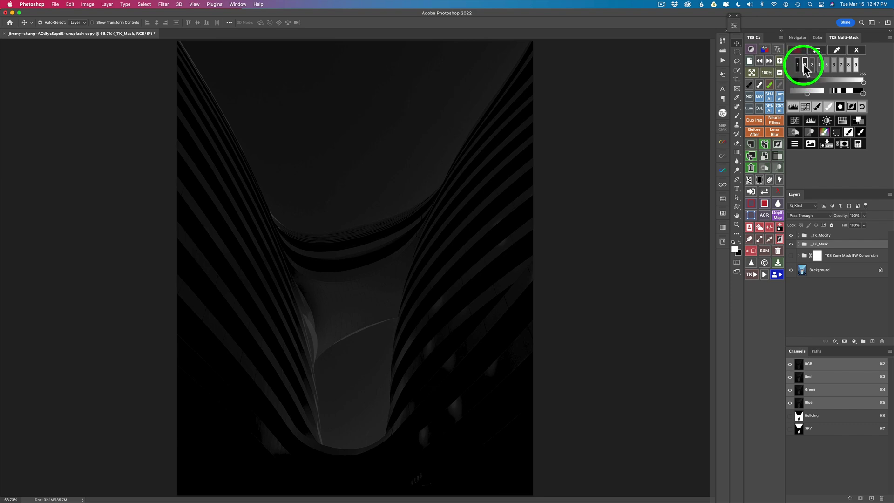
pyautogui.click(813, 65)
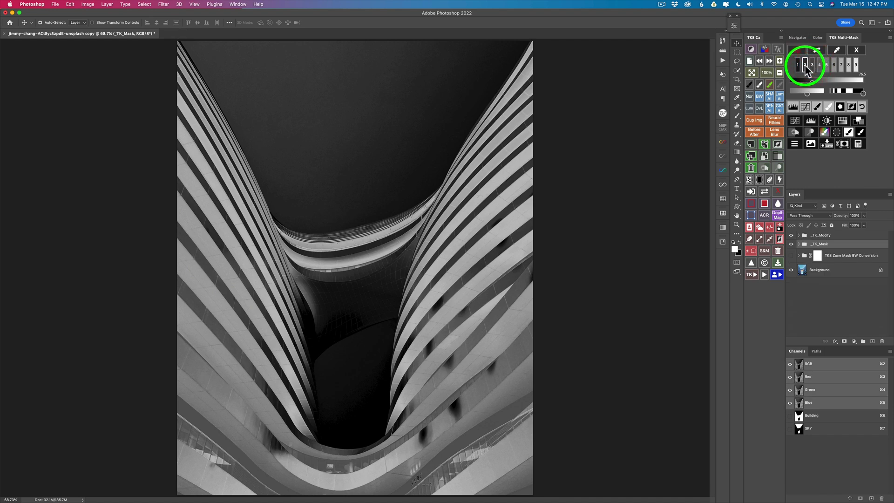
pyautogui.click(805, 65)
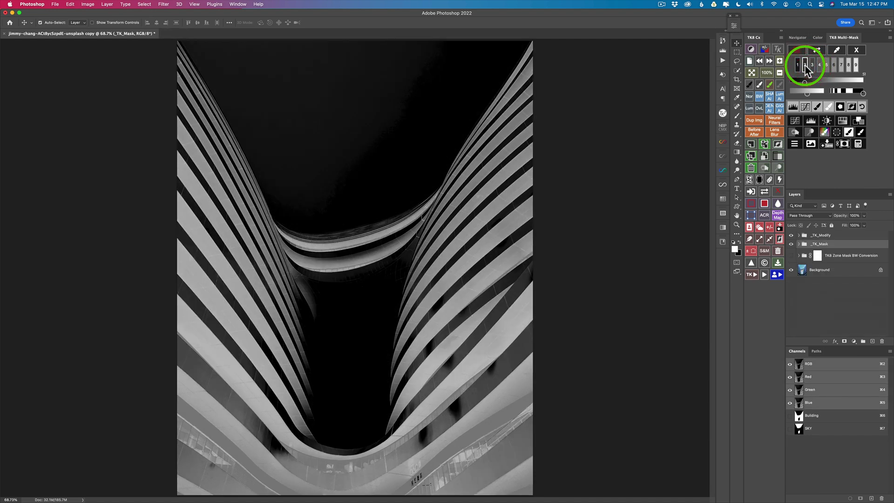
pyautogui.click(797, 65)
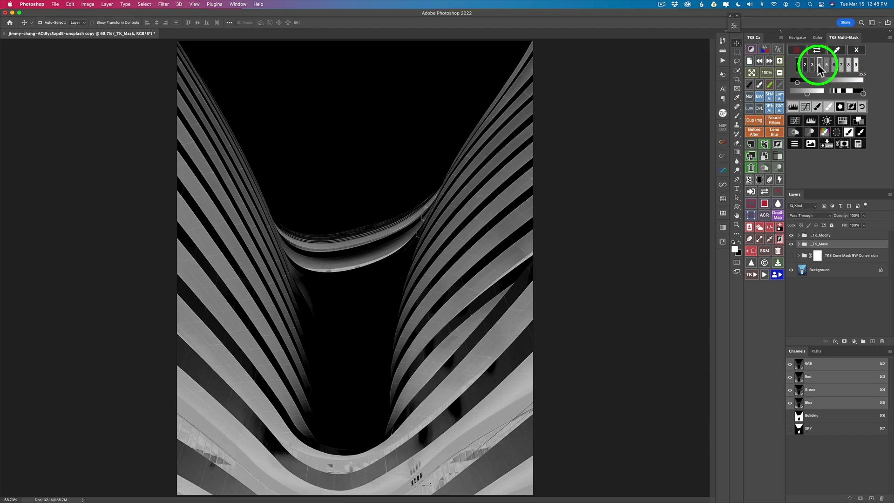
pyautogui.click(819, 65)
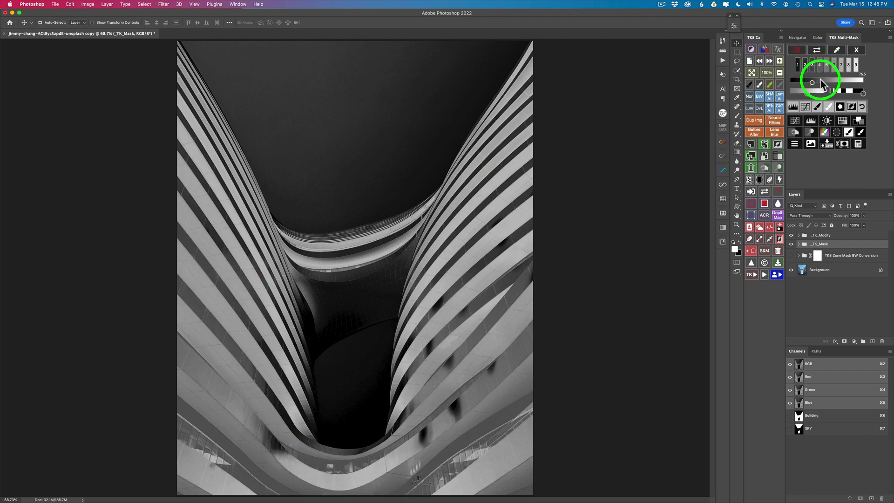
pyautogui.click(823, 66)
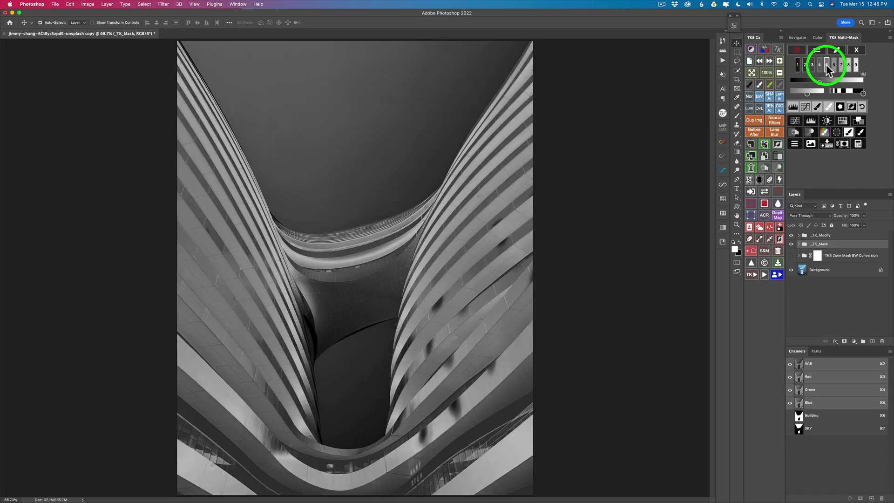
pyautogui.click(826, 64)
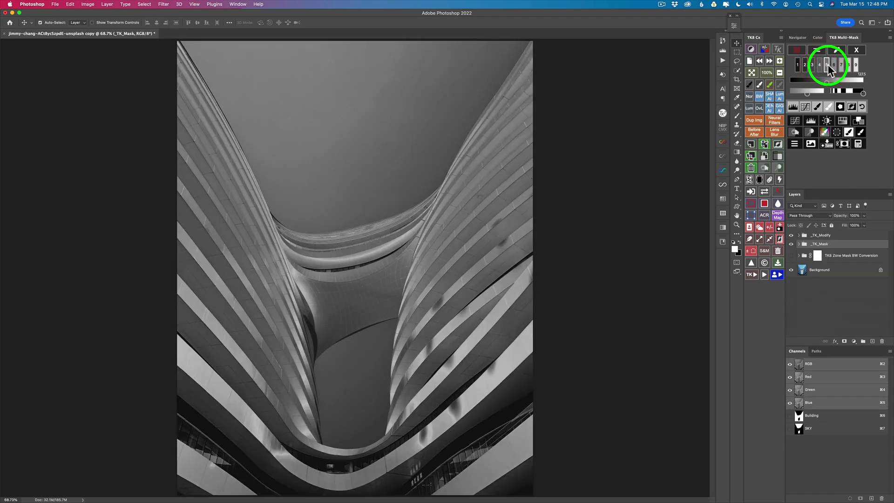
pyautogui.click(833, 64)
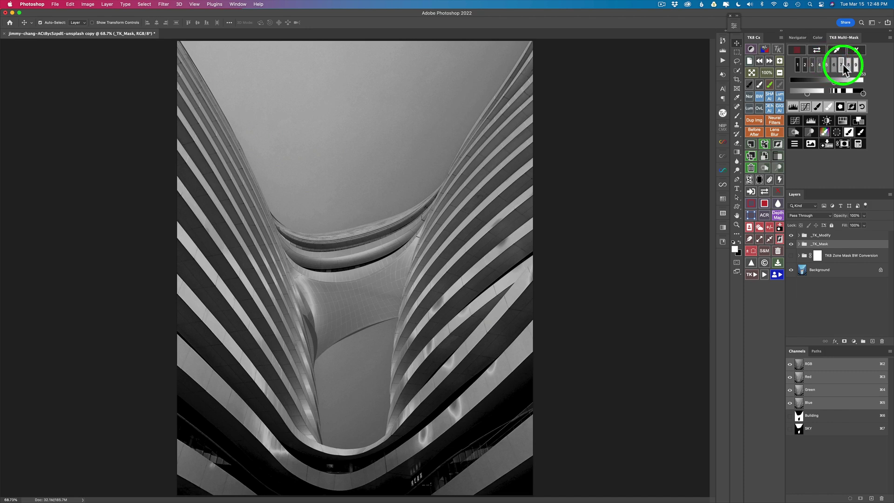
pyautogui.click(842, 66)
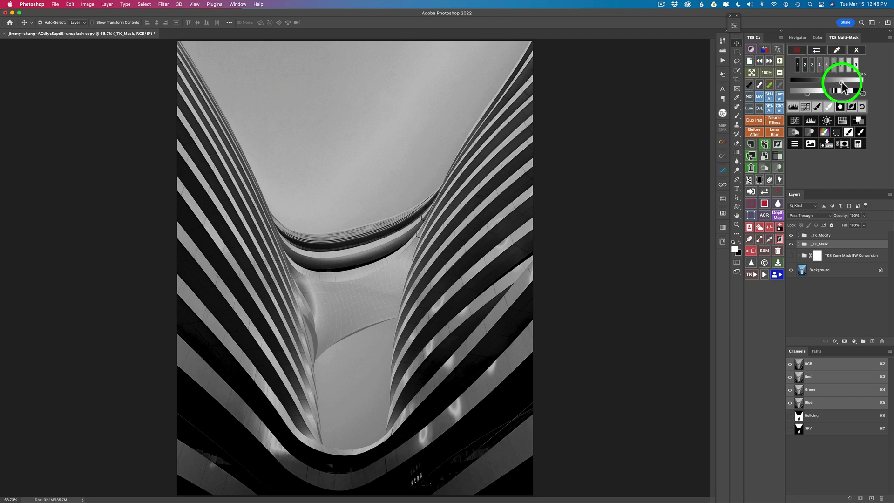
# Shift the zone mask's tonal range brighter, setting the range value to 186.
pyautogui.moveTo(842, 82); pyautogui.dragTo(845, 83)
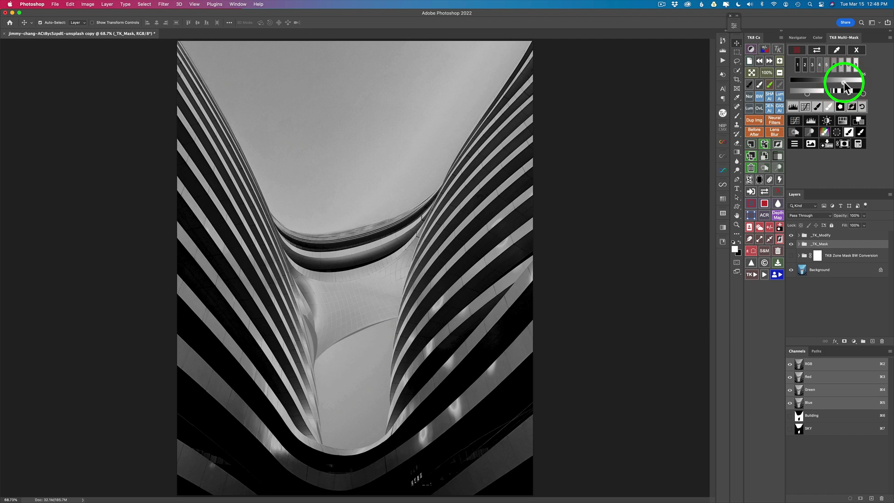
pyautogui.click(844, 83)
pyautogui.moveTo(844, 83); pyautogui.dragTo(814, 93)
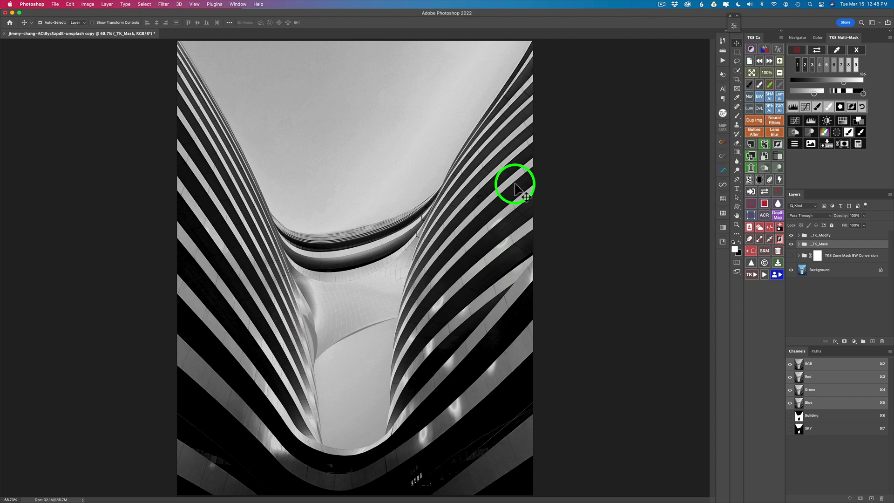
pyautogui.click(826, 108)
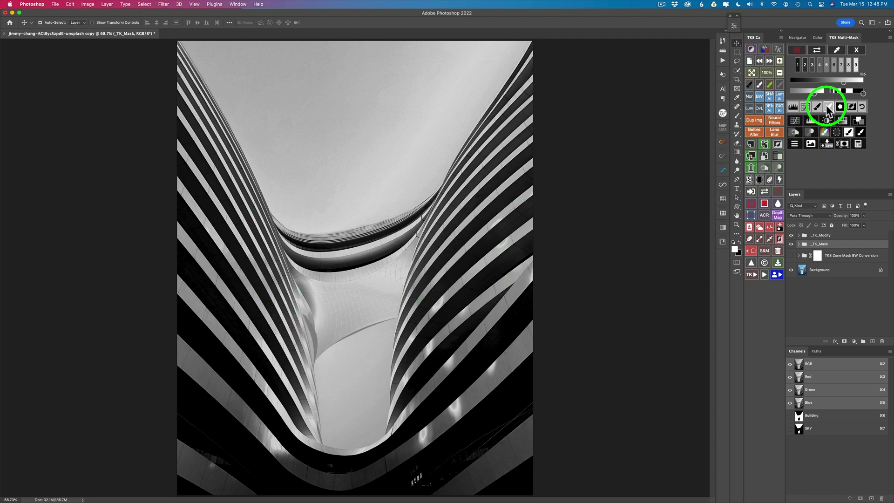
pyautogui.click(848, 91)
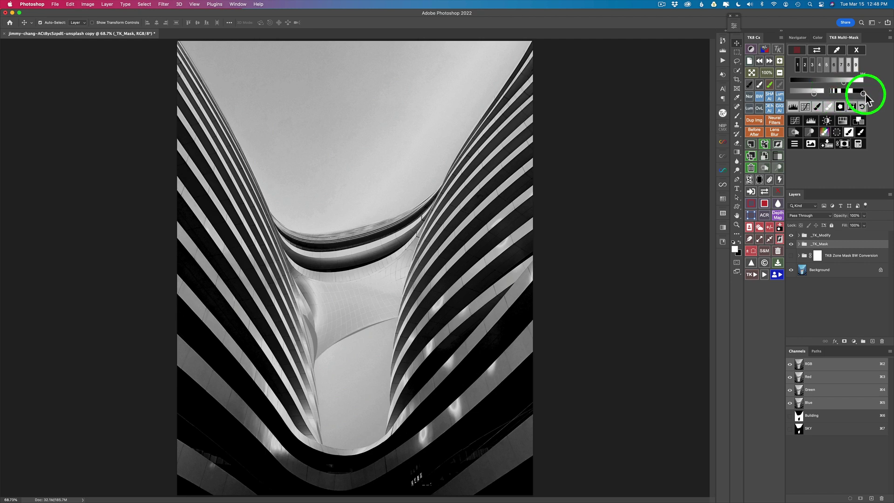
pyautogui.click(847, 92)
# Use the zone adjustment buttons to darken the photo, then lighten the building's tones slightly.
pyautogui.click(859, 92)
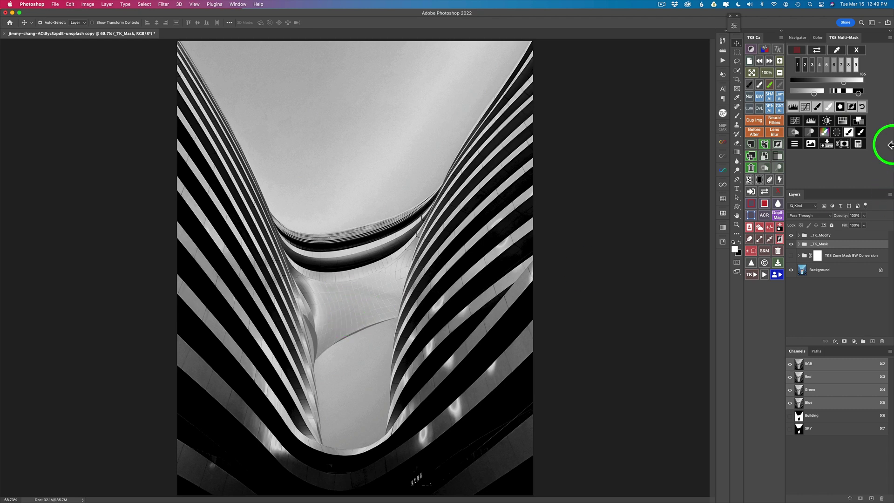
pyautogui.click(855, 92)
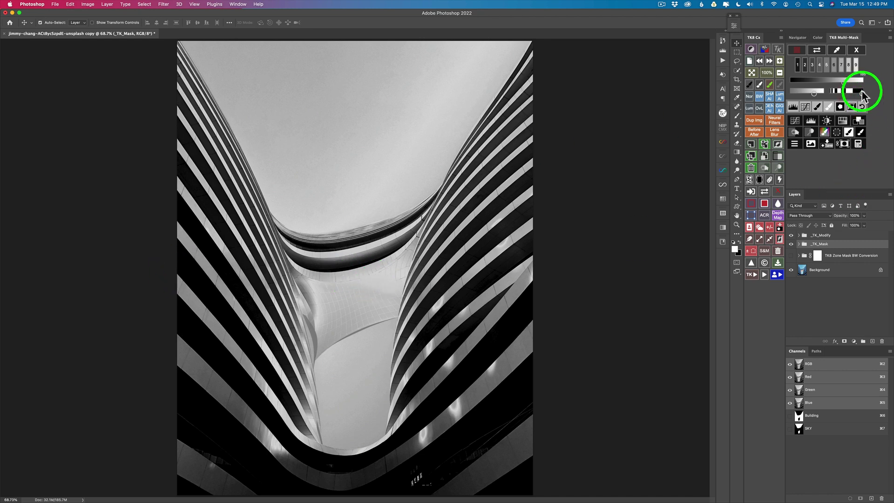
pyautogui.click(855, 93)
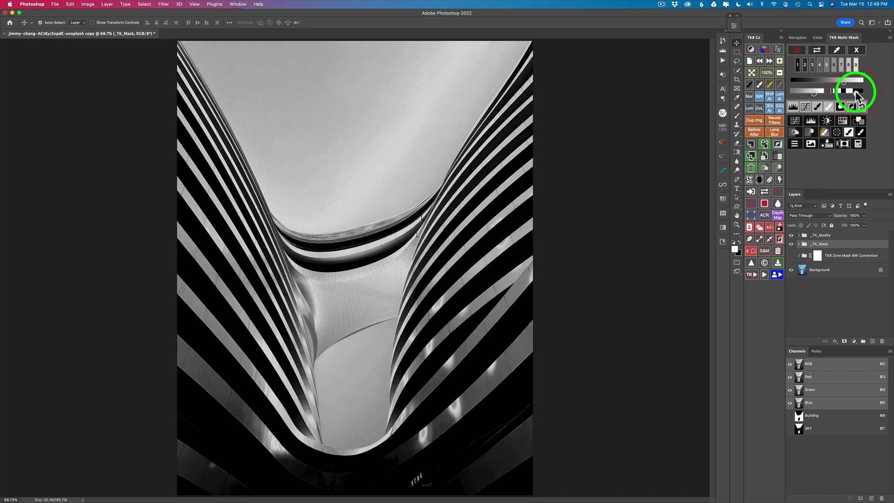
pyautogui.click(858, 95)
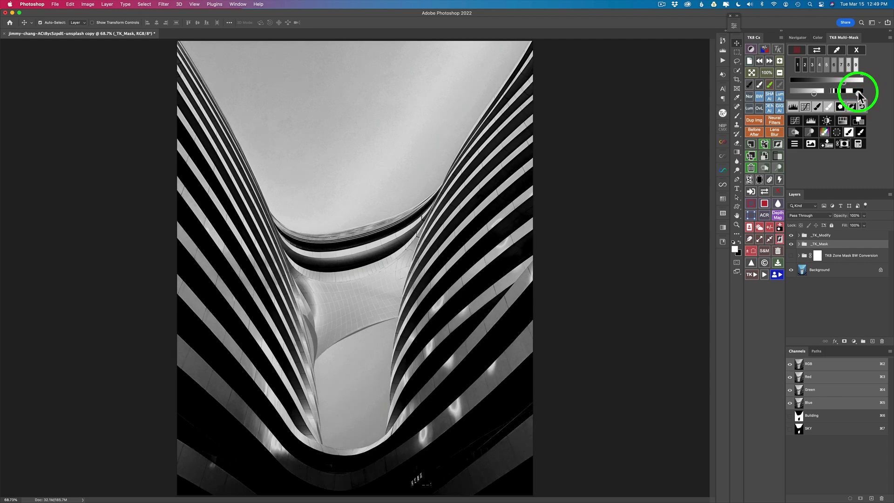
pyautogui.click(859, 96)
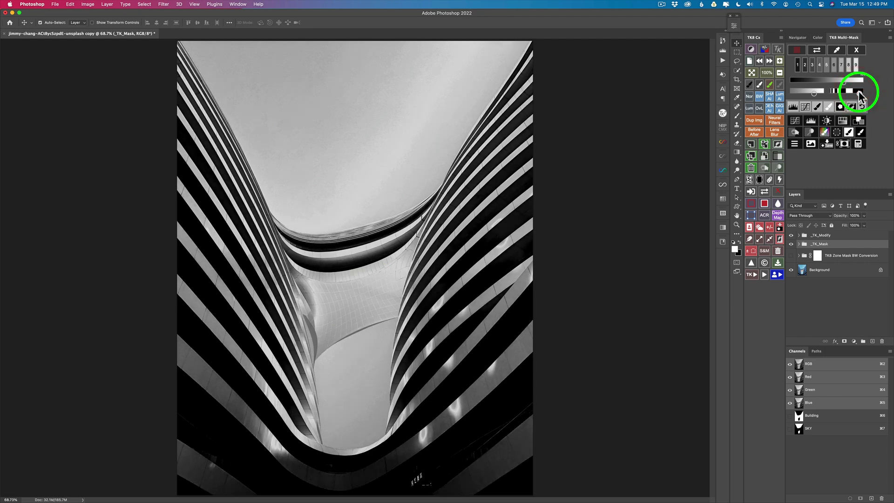
pyautogui.click(860, 94)
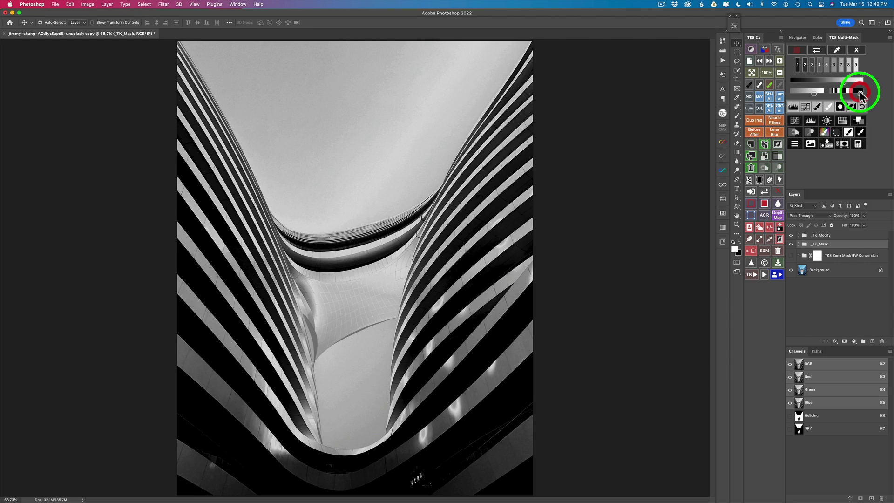
# Convert the current zone mask into a new Mask To Pixels layer.
pyautogui.click(811, 148)
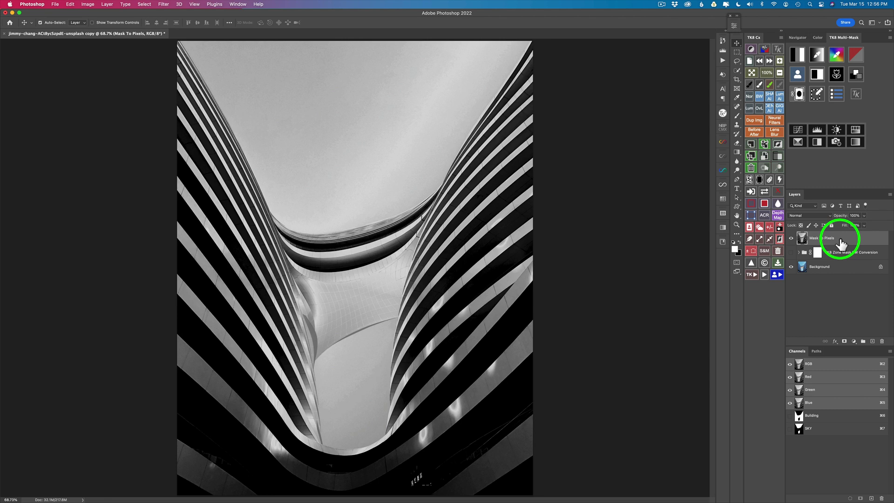
# Hide the Mask To Pixels layer and start a new white Multi-Mask on the colour photo.
pyautogui.click(818, 291)
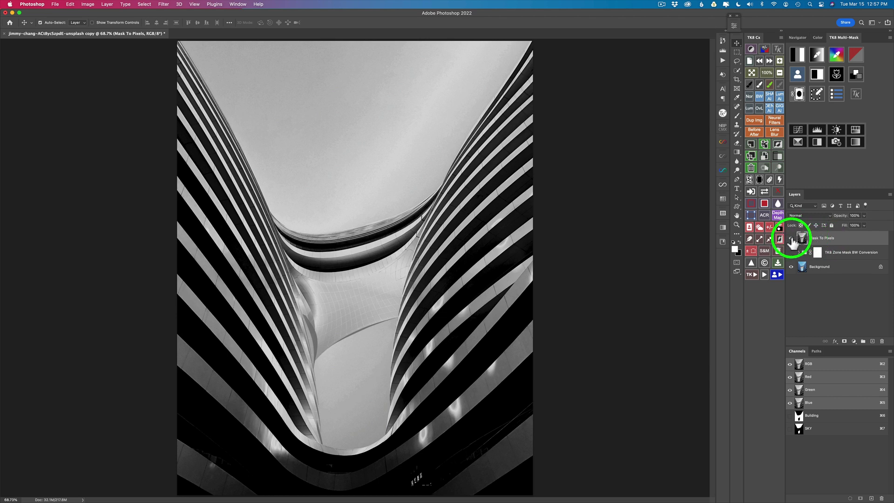
pyautogui.moveTo(801, 240); pyautogui.dragTo(820, 242)
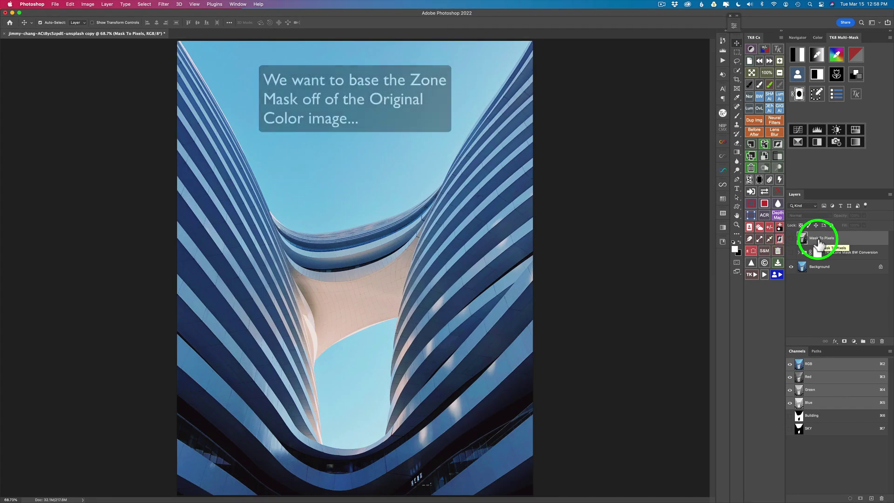
pyautogui.moveTo(820, 242); pyautogui.dragTo(818, 224)
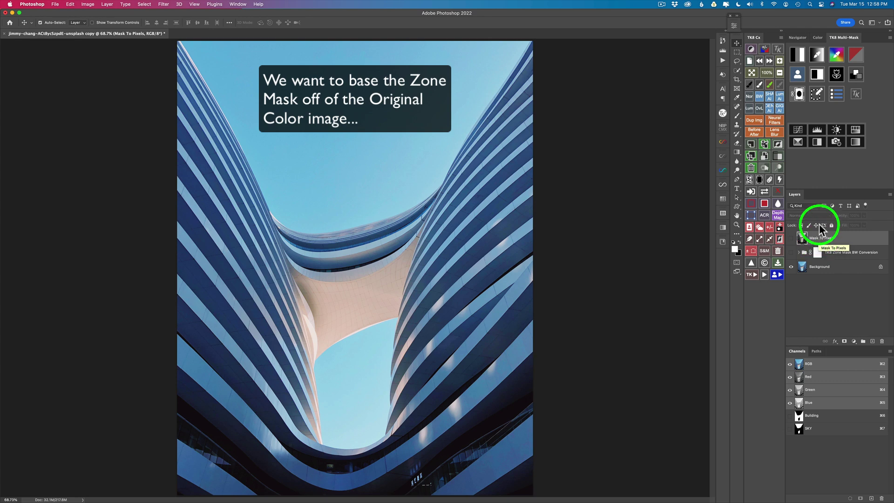
pyautogui.click(817, 54)
pyautogui.click(808, 113)
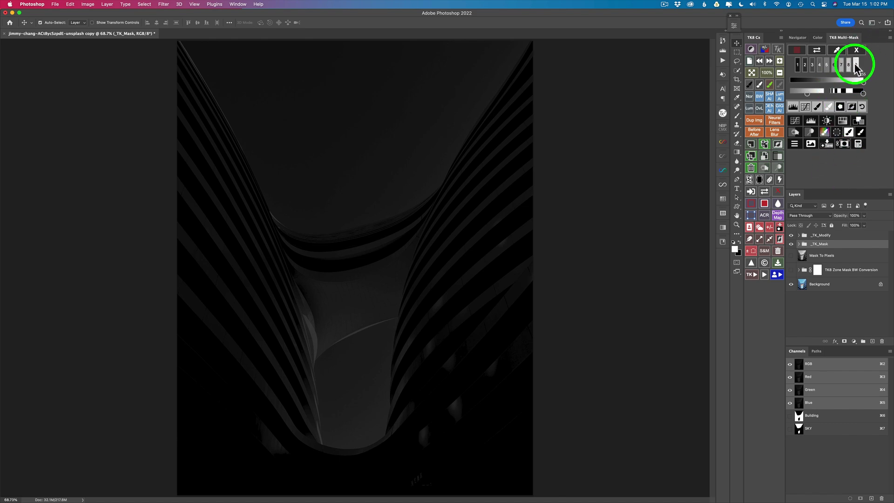
# Pick zone 1 so the sky turns black and widen the range from 25.5 to 29.
pyautogui.click(850, 65)
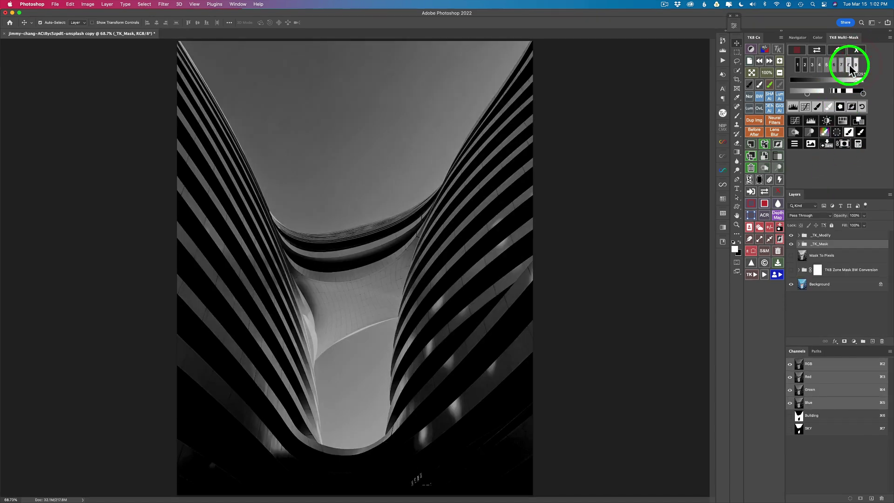
pyautogui.click(841, 64)
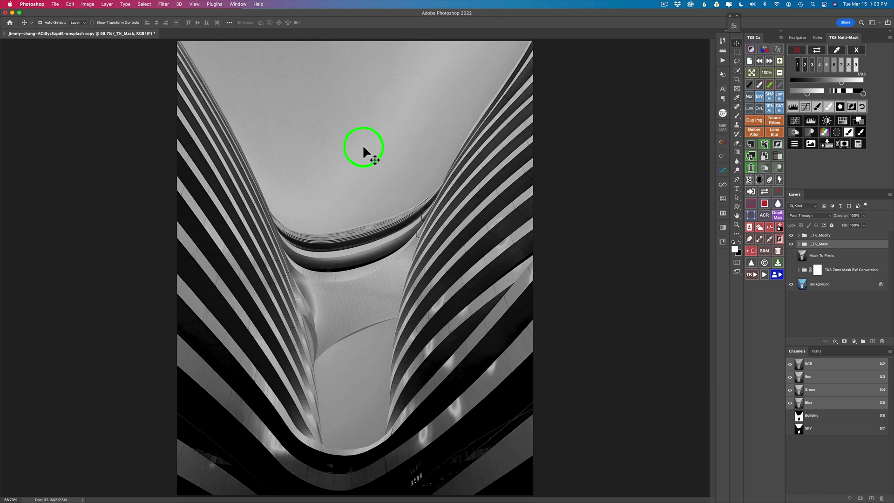
pyautogui.click(798, 65)
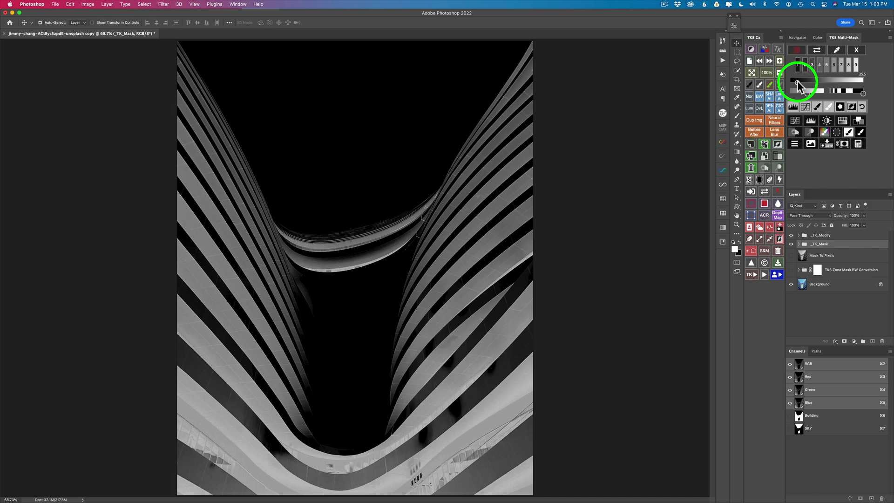
pyautogui.moveTo(797, 82); pyautogui.dragTo(797, 83)
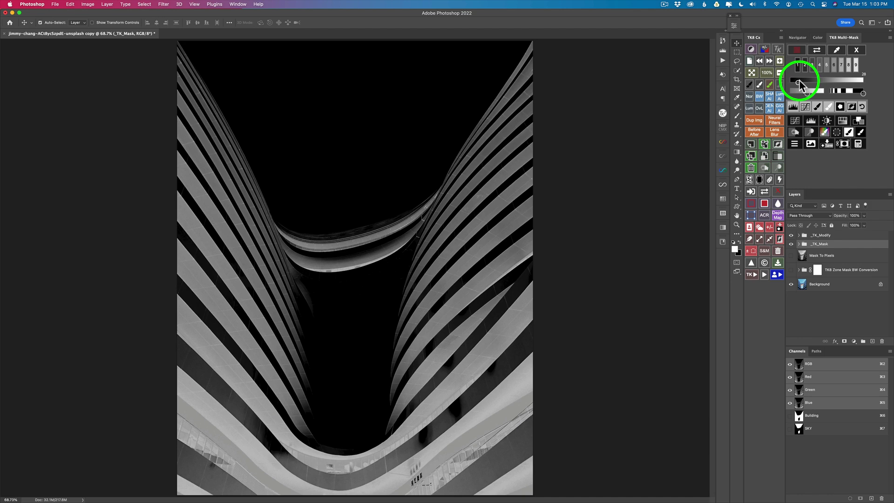
pyautogui.click(811, 144)
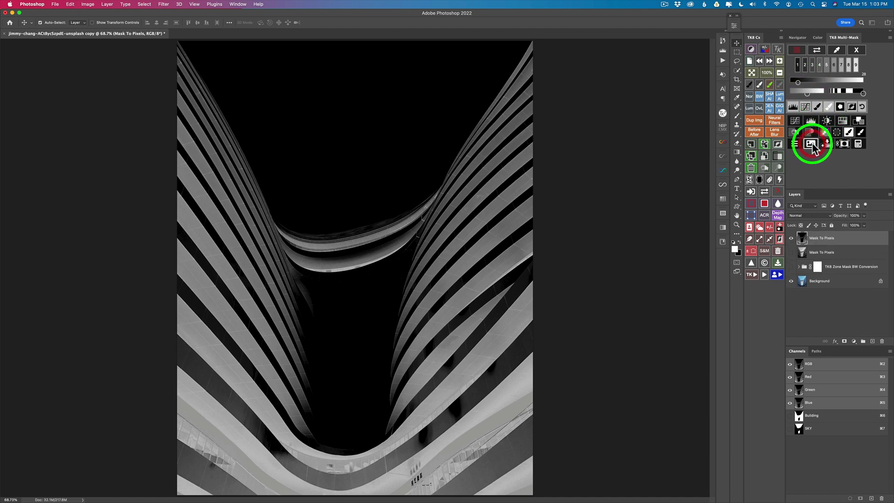
pyautogui.click(792, 238)
pyautogui.click(791, 252)
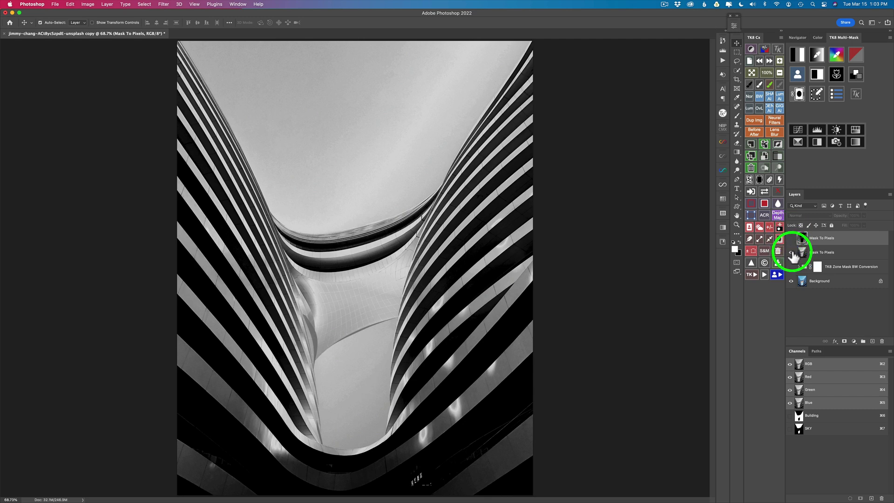
pyautogui.click(792, 253)
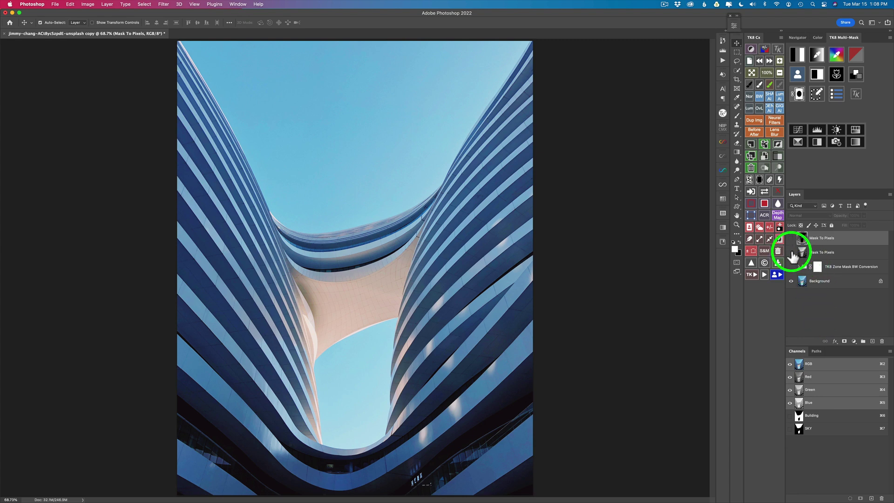
pyautogui.click(791, 253)
pyautogui.click(792, 238)
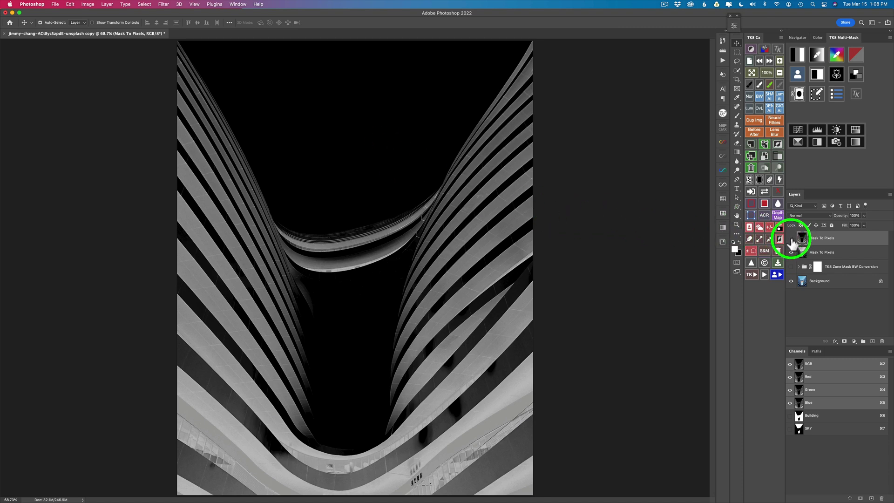
pyautogui.moveTo(791, 238); pyautogui.dragTo(790, 252)
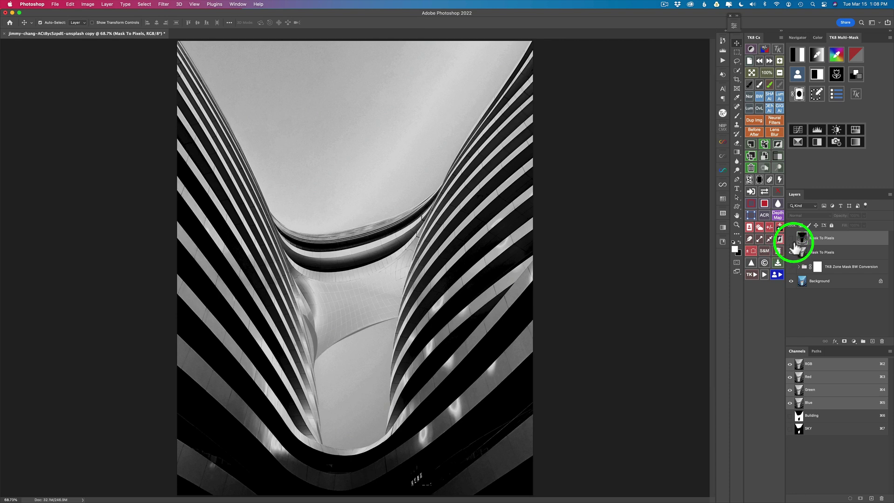
pyautogui.click(791, 238)
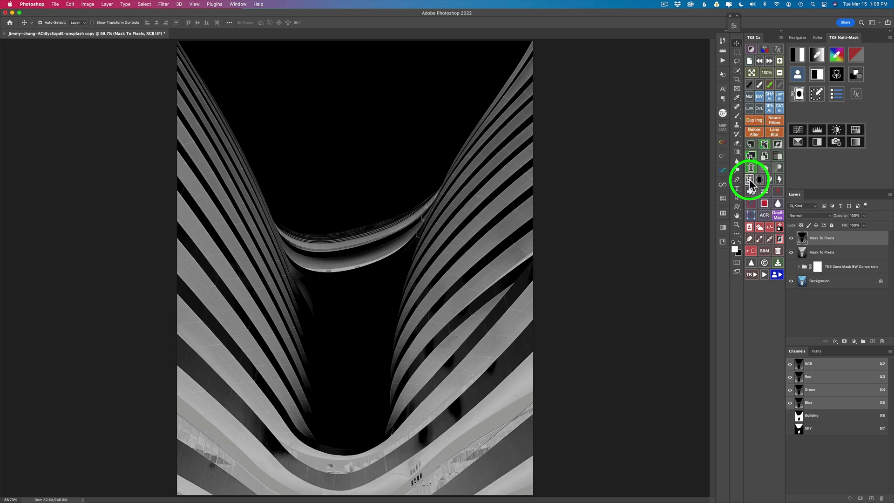
# Mask the top Mask To Pixels layer, painting black to fade right-side stripes and reveal the walkway.
pyautogui.click(750, 181)
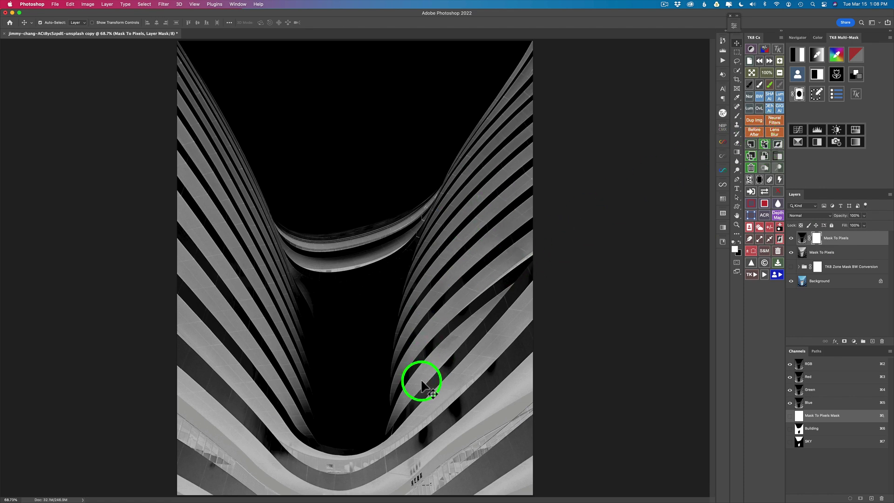
pyautogui.click(750, 85)
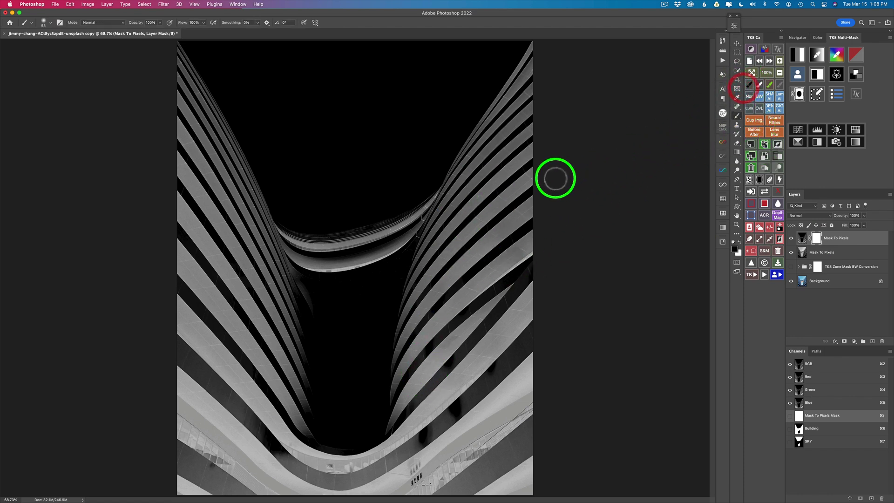
pyautogui.moveTo(458, 233)
pyautogui.mouseDown()
pyautogui.moveTo(486, 239)
pyautogui.moveTo(511, 213)
pyautogui.moveTo(511, 186)
pyautogui.moveTo(503, 193)
pyautogui.moveTo(518, 129)
pyautogui.moveTo(492, 169)
pyautogui.moveTo(540, 74)
pyautogui.moveTo(493, 156)
pyautogui.moveTo(551, 56)
pyautogui.mouseUp()
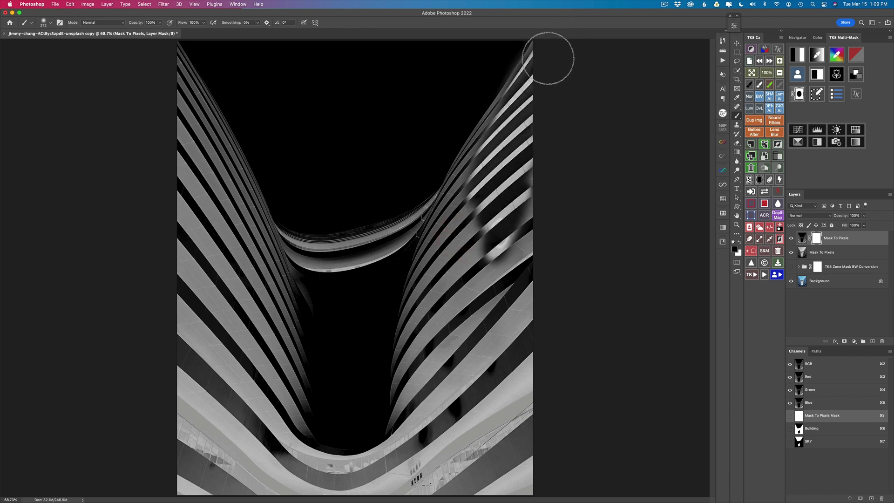
pyautogui.moveTo(470, 219)
pyautogui.mouseDown()
pyautogui.moveTo(477, 179)
pyautogui.moveTo(477, 259)
pyautogui.moveTo(492, 197)
pyautogui.moveTo(477, 172)
pyautogui.moveTo(548, 41)
pyautogui.moveTo(506, 101)
pyautogui.moveTo(527, 51)
pyautogui.moveTo(503, 75)
pyautogui.moveTo(506, 138)
pyautogui.moveTo(482, 194)
pyautogui.moveTo(496, 191)
pyautogui.moveTo(490, 266)
pyautogui.moveTo(436, 314)
pyautogui.mouseUp()
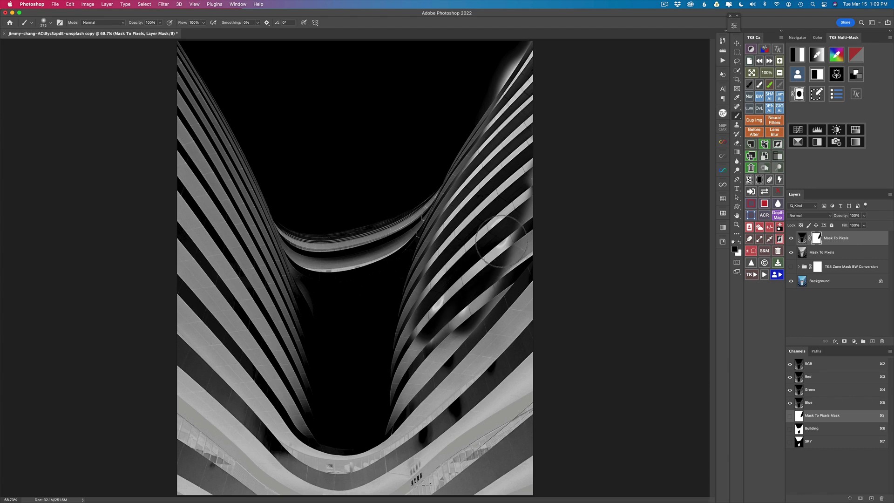
pyautogui.moveTo(489, 224)
pyautogui.mouseDown()
pyautogui.moveTo(324, 288)
pyautogui.moveTo(424, 232)
pyautogui.moveTo(271, 269)
pyautogui.moveTo(239, 244)
pyautogui.moveTo(202, 182)
pyautogui.moveTo(227, 237)
pyautogui.moveTo(175, 125)
pyautogui.moveTo(220, 193)
pyautogui.moveTo(170, 97)
pyautogui.moveTo(198, 156)
pyautogui.moveTo(211, 154)
pyautogui.moveTo(196, 157)
pyautogui.moveTo(231, 185)
pyautogui.moveTo(202, 129)
pyautogui.moveTo(227, 215)
pyautogui.mouseUp()
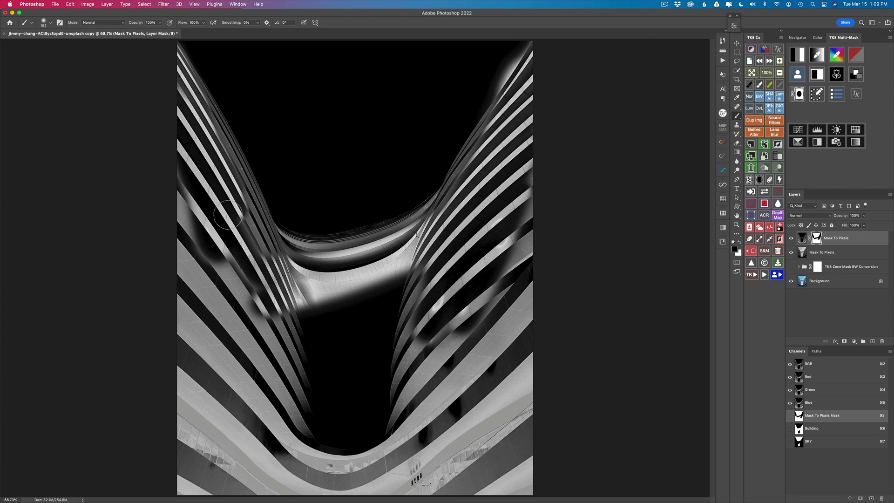
pyautogui.click(802, 238)
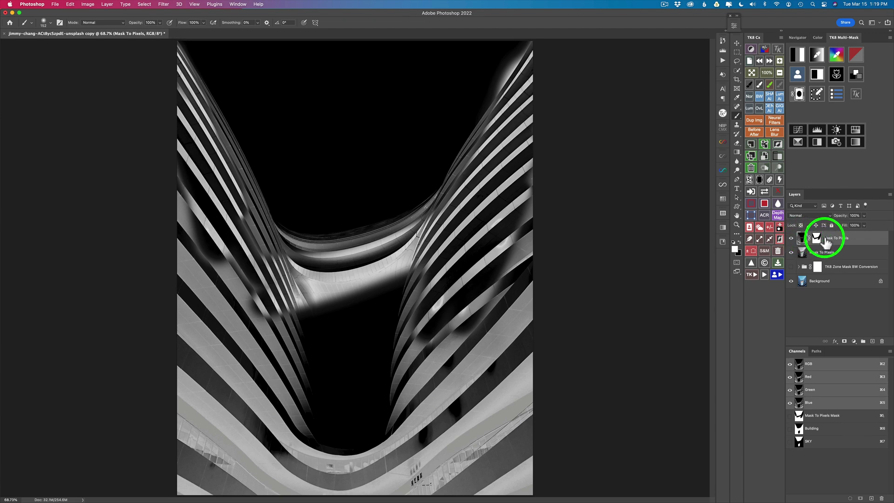
pyautogui.click(750, 180)
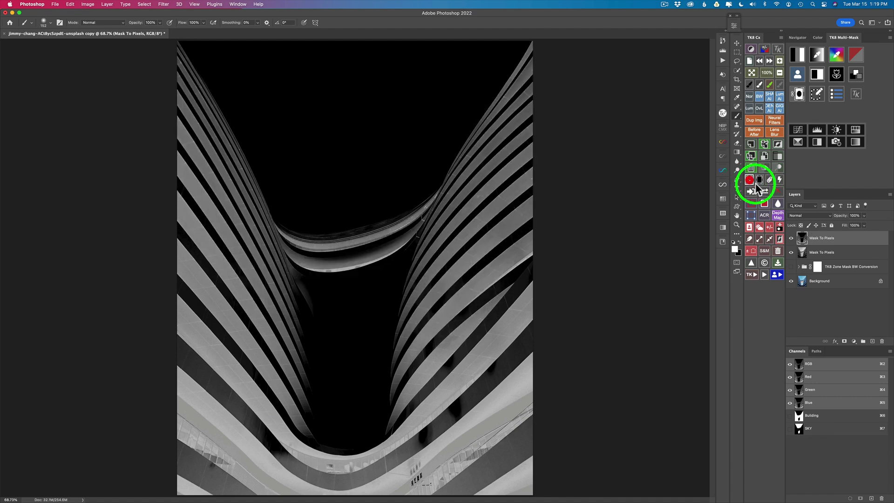
pyautogui.click(791, 238)
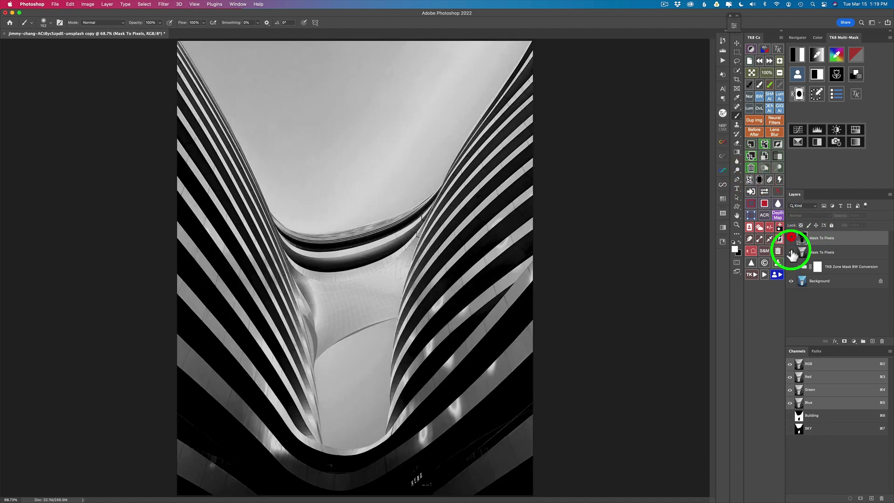
pyautogui.click(791, 252)
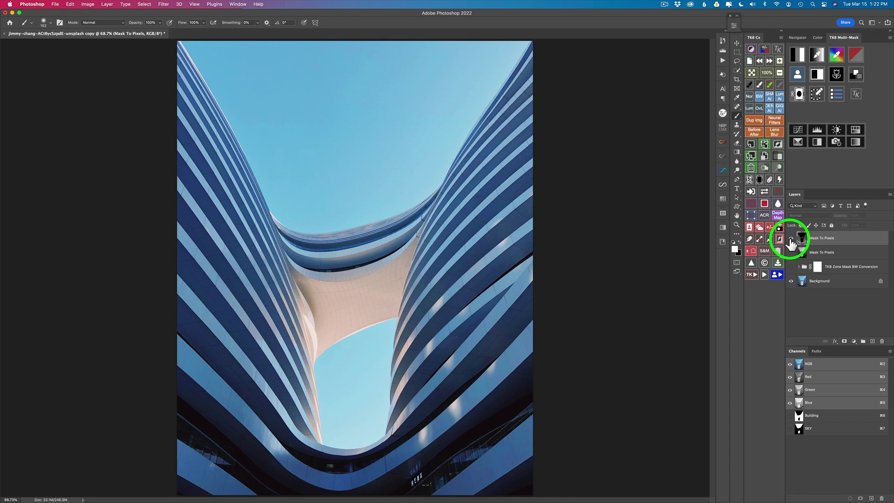
pyautogui.click(790, 239)
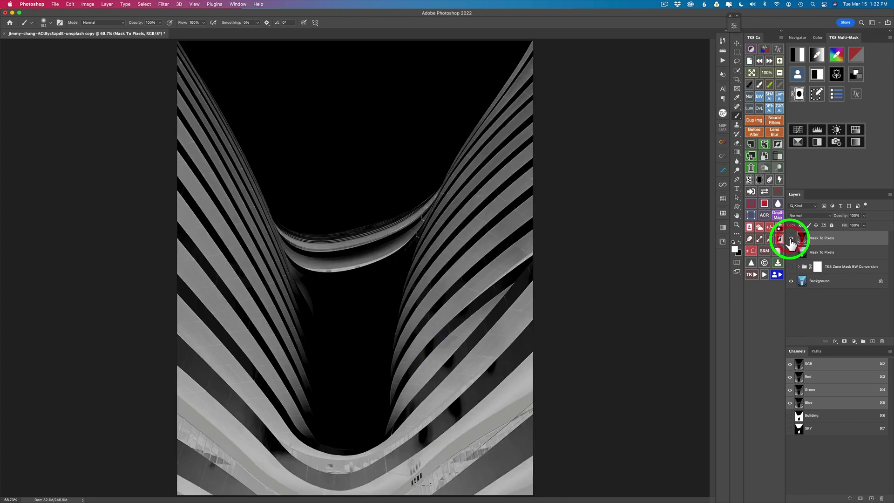
pyautogui.click(791, 238)
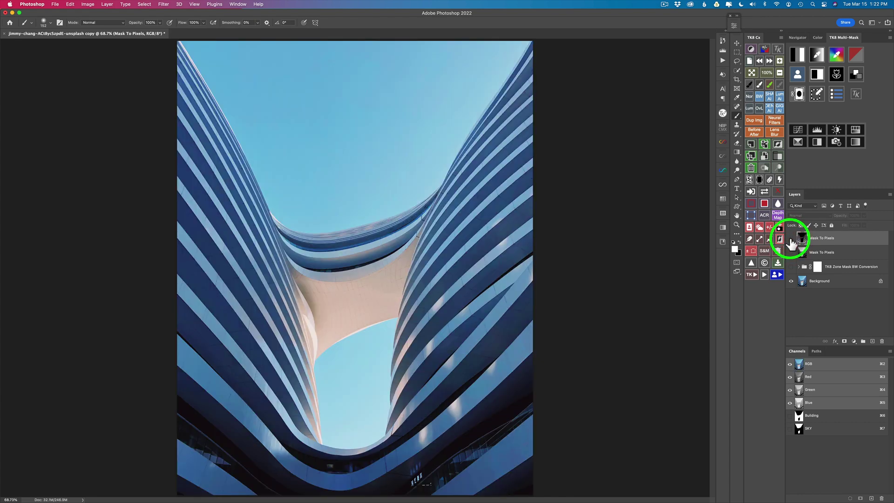
pyautogui.press('v')
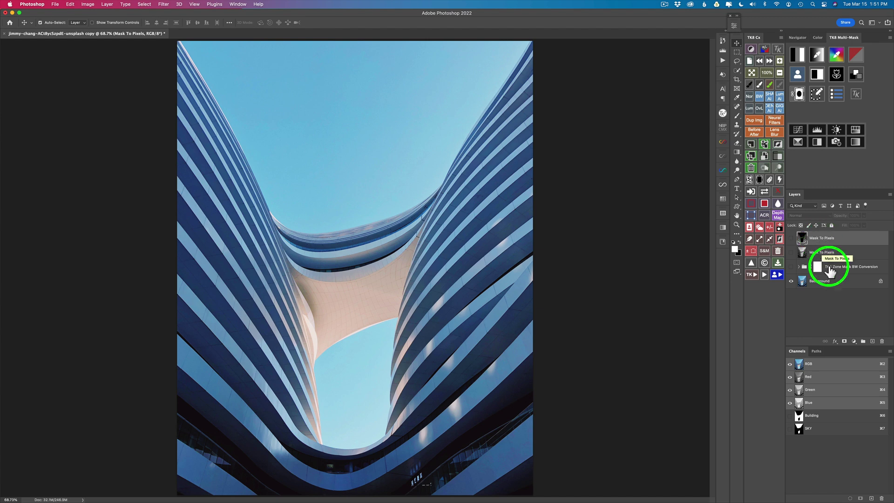
# Make the Background layer active, try an automatic sky selection, then discard it.
pyautogui.click(823, 283)
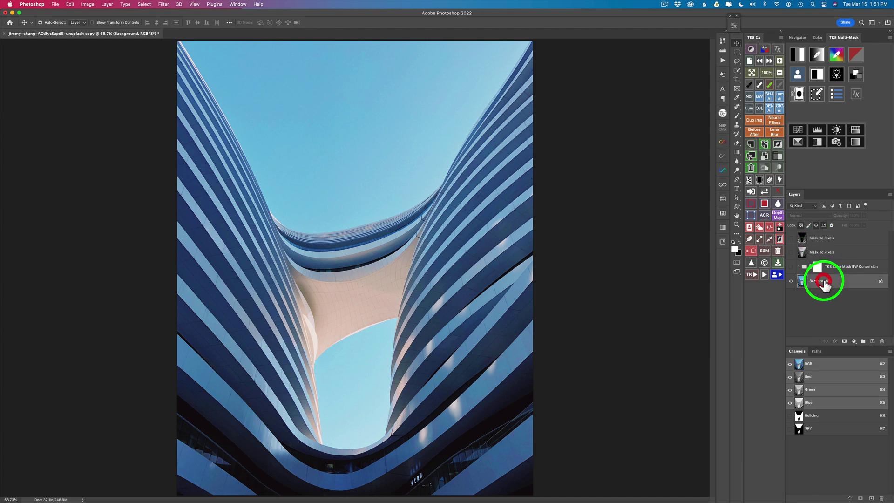
pyautogui.click(759, 228)
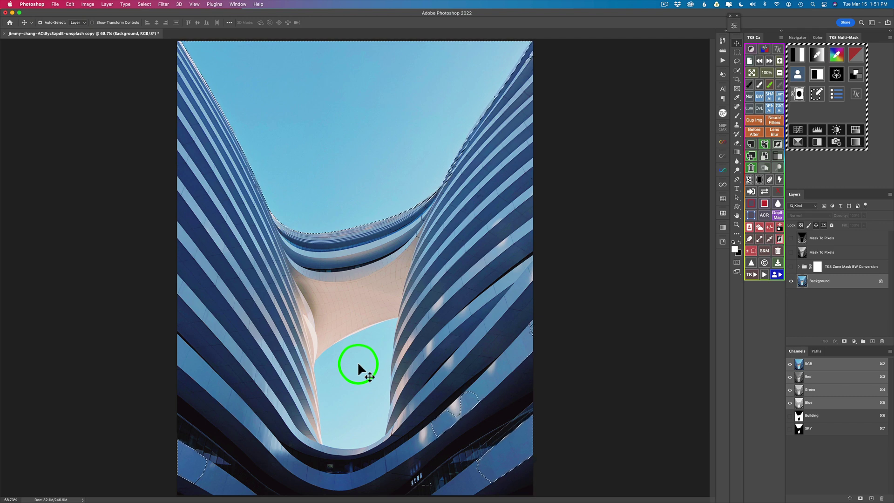
pyautogui.click(770, 227)
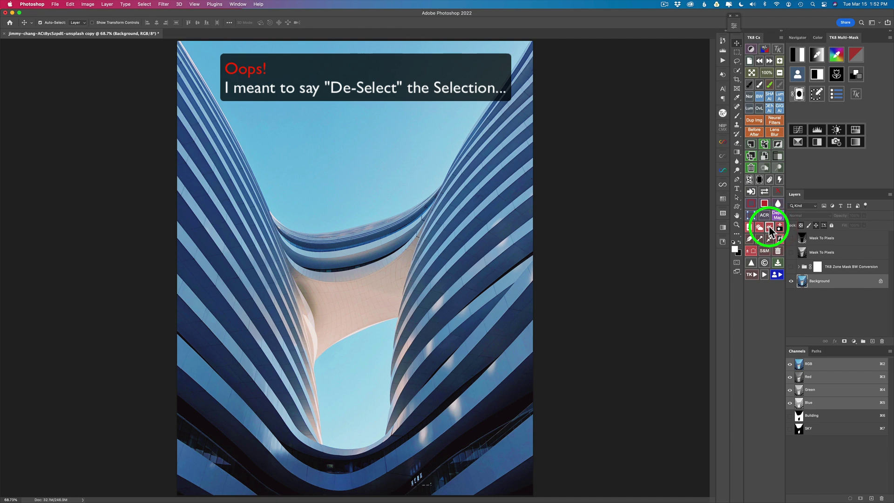
# Quick-select the upper sky, subtract the bridge edge, and add the lower sky opening.
pyautogui.click(737, 70)
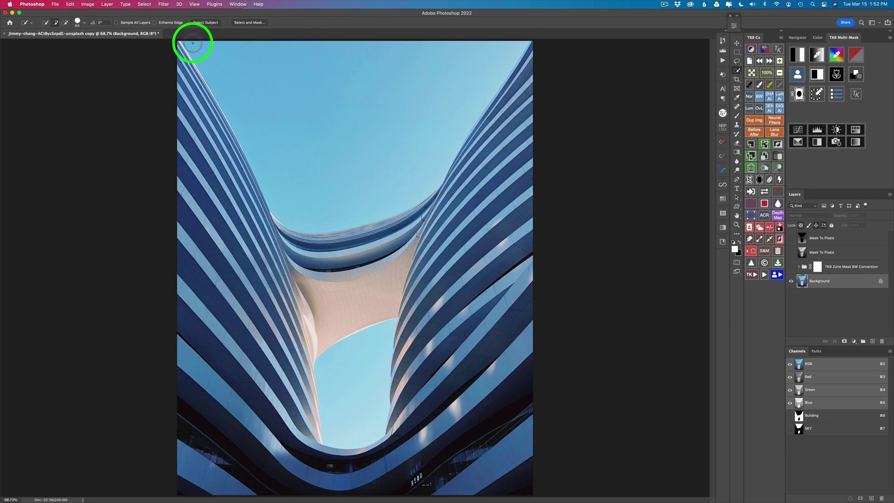
pyautogui.moveTo(242, 93); pyautogui.dragTo(294, 143)
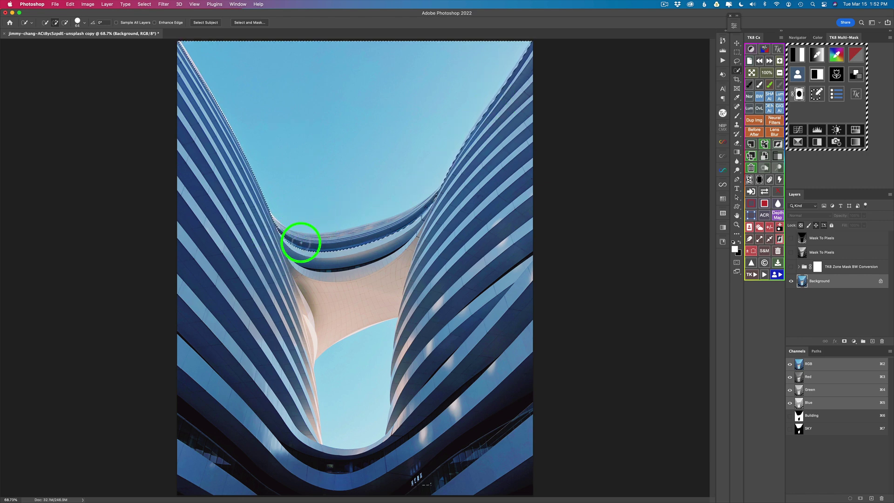
pyautogui.press('alt')
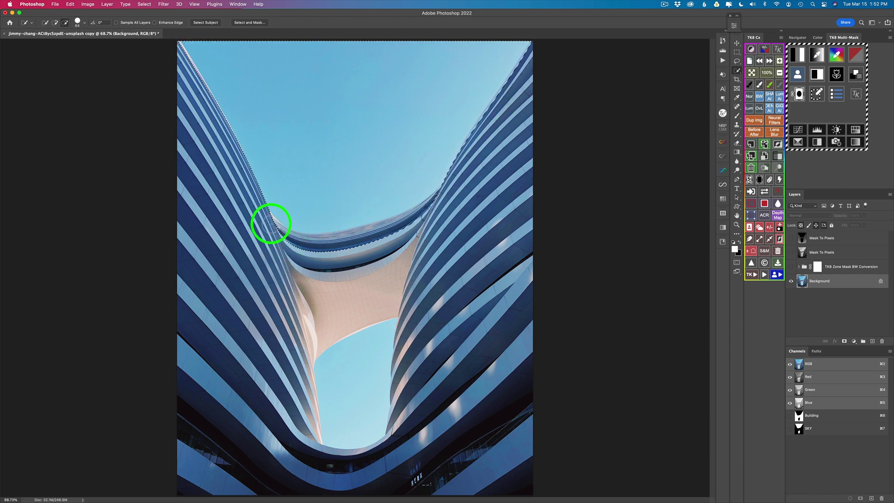
pyautogui.moveTo(313, 244)
pyautogui.mouseDown()
pyautogui.moveTo(343, 239)
pyautogui.moveTo(287, 249)
pyautogui.moveTo(365, 235)
pyautogui.moveTo(436, 198)
pyautogui.mouseUp()
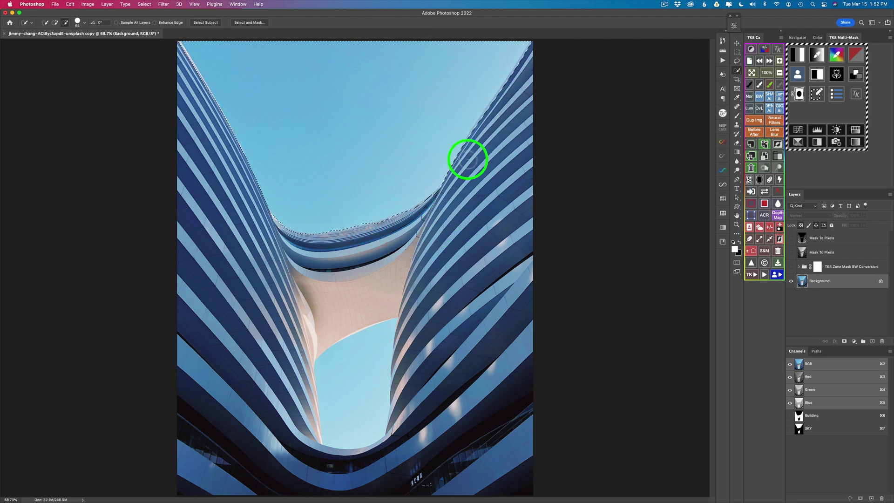
pyautogui.moveTo(306, 355)
pyautogui.mouseDown()
pyautogui.moveTo(348, 347)
pyautogui.moveTo(339, 366)
pyautogui.mouseUp()
pyautogui.keyDown('alt'); pyautogui.click(345, 369); pyautogui.keyUp('alt')
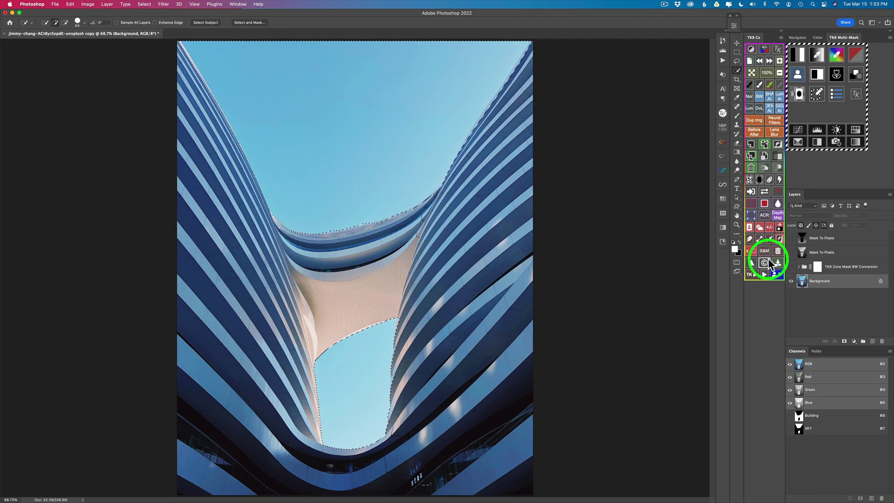
# Cancel saving the sky selection, deselect it, and view the existing SKY channel.
pyautogui.click(778, 227)
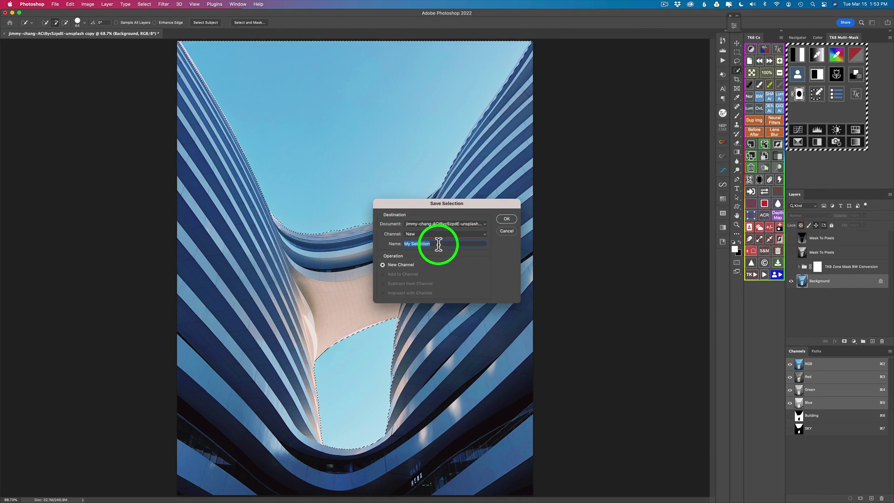
pyautogui.click(507, 232)
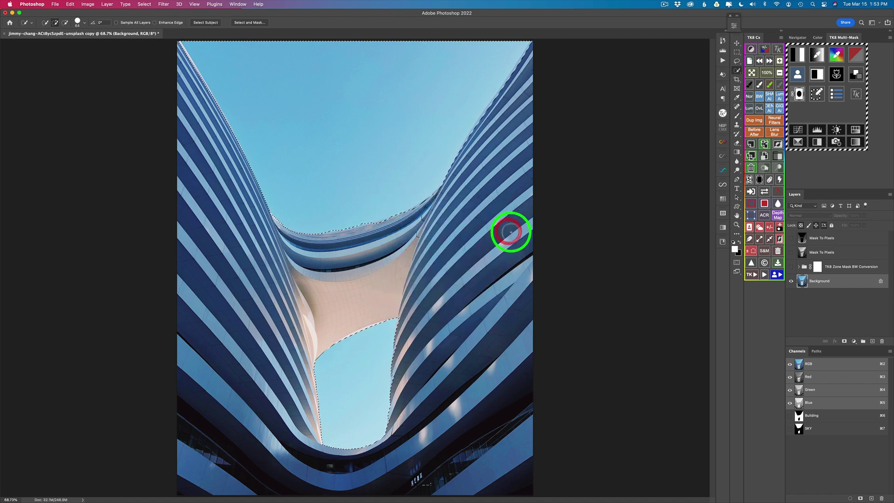
pyautogui.click(769, 227)
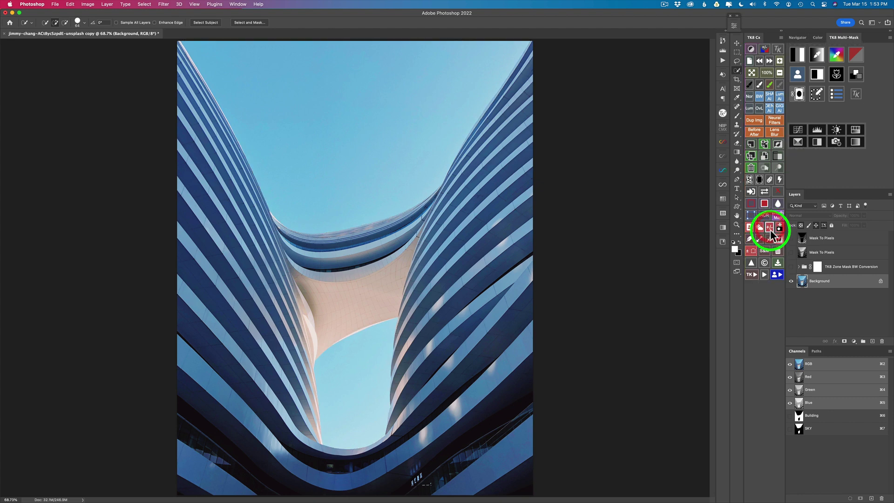
pyautogui.click(810, 428)
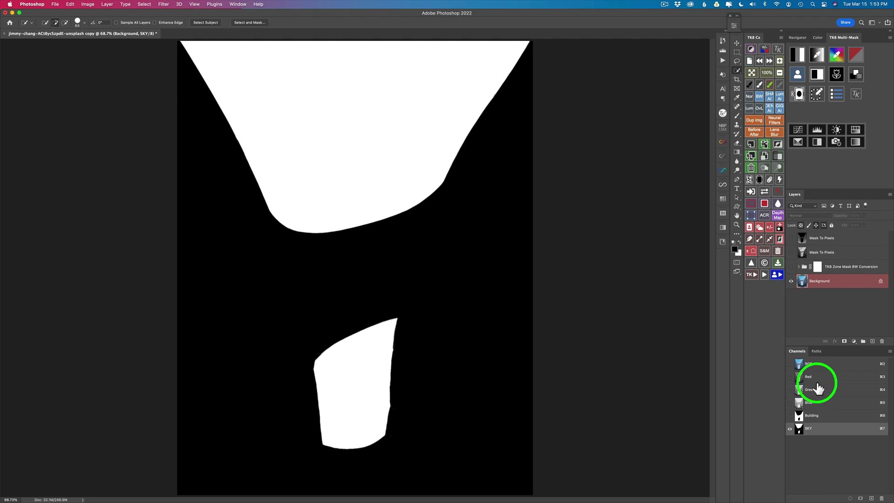
# Show both Mask To Pixels layers and give the top one a SKY-channel layer mask.
pyautogui.click(810, 364)
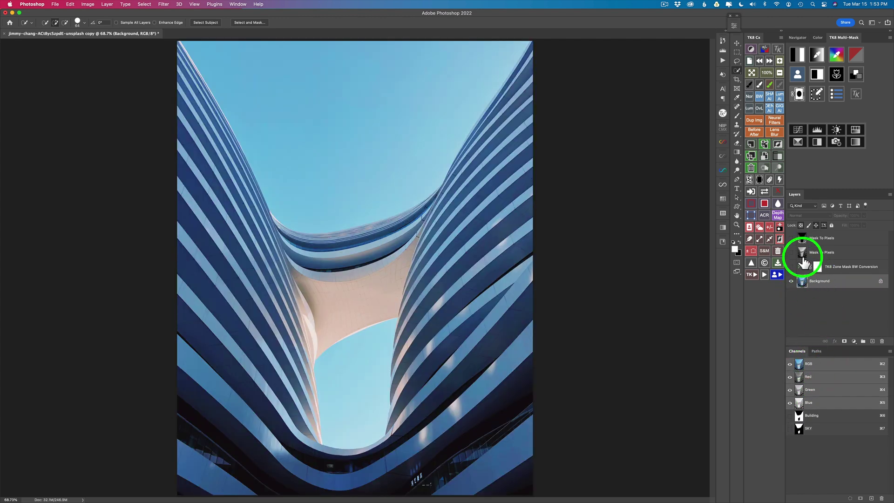
pyautogui.click(791, 252)
pyautogui.click(791, 238)
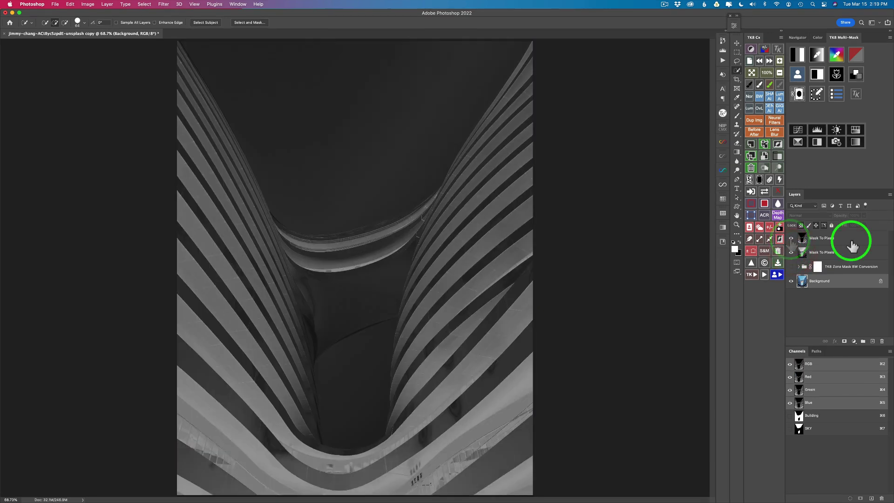
pyautogui.click(853, 241)
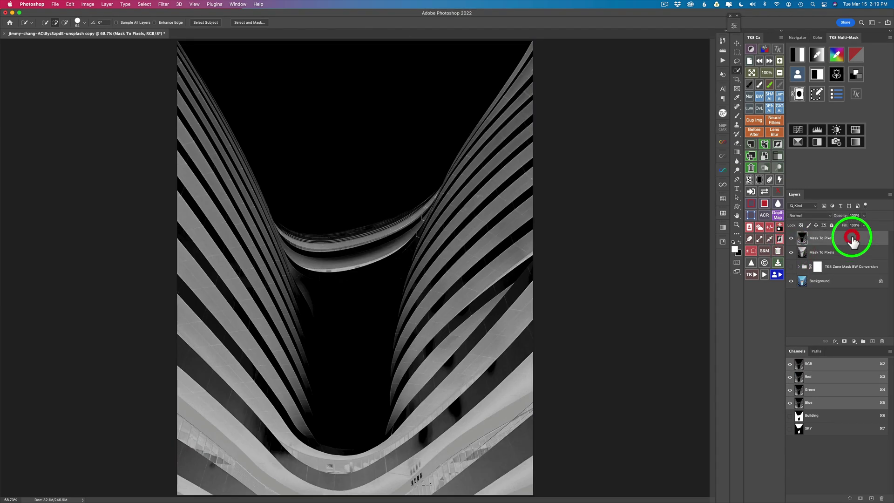
pyautogui.click(797, 73)
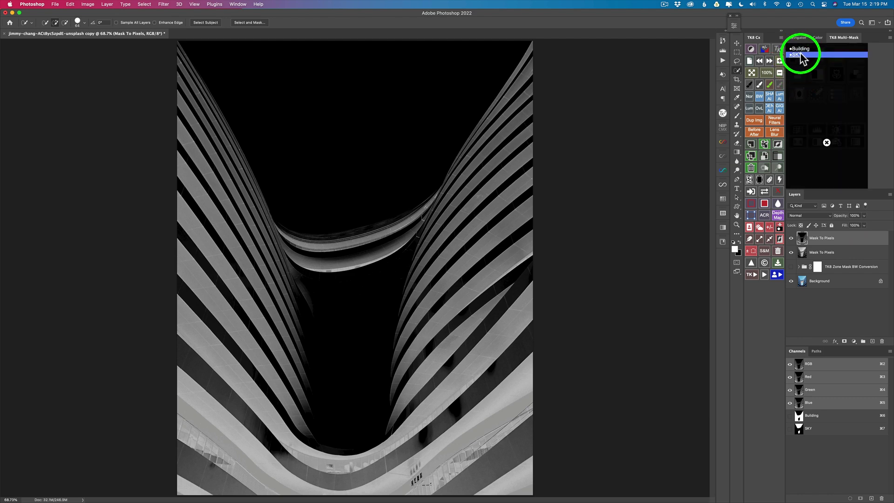
pyautogui.click(800, 55)
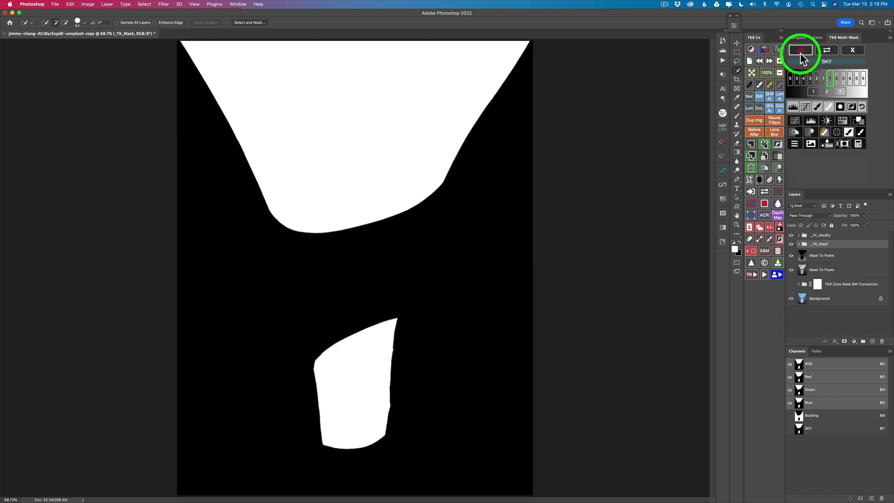
pyautogui.click(845, 145)
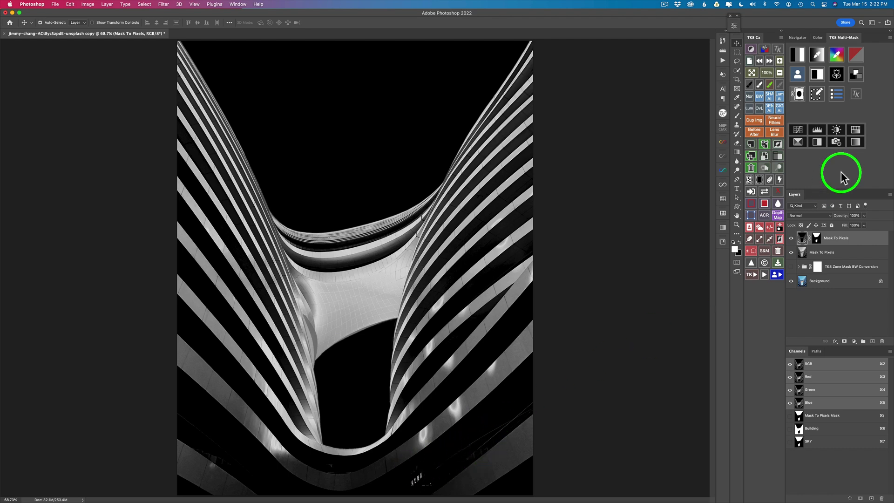
pyautogui.moveTo(794, 240); pyautogui.dragTo(792, 252)
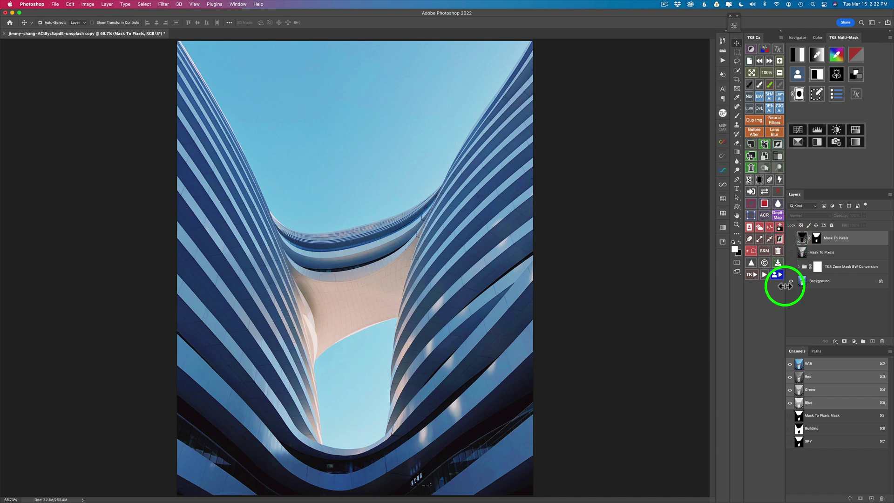
pyautogui.click(817, 54)
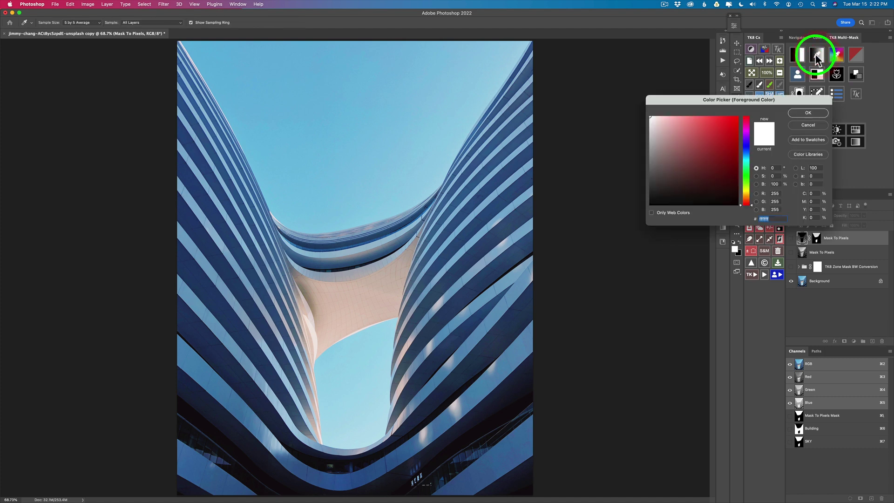
pyautogui.click(809, 113)
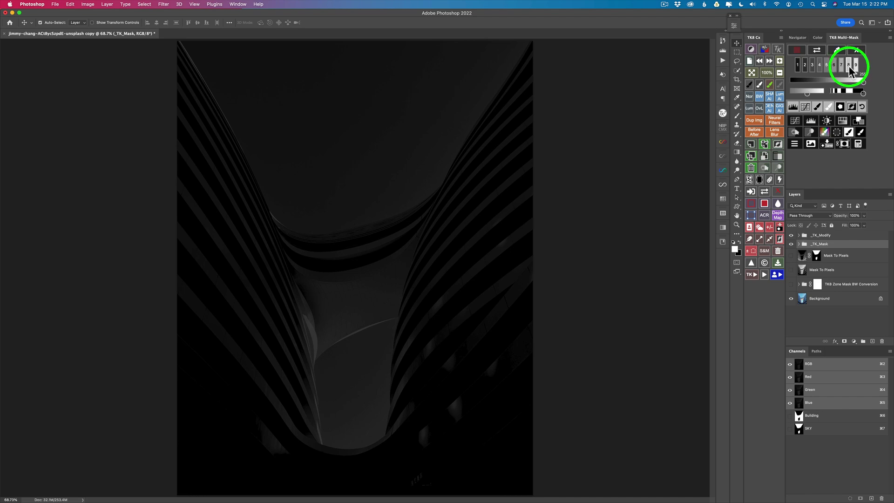
pyautogui.click(827, 65)
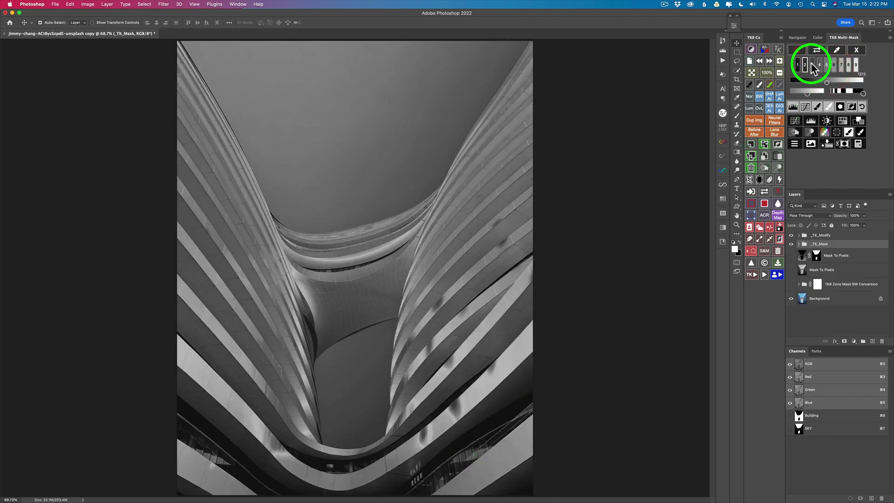
pyautogui.click(834, 65)
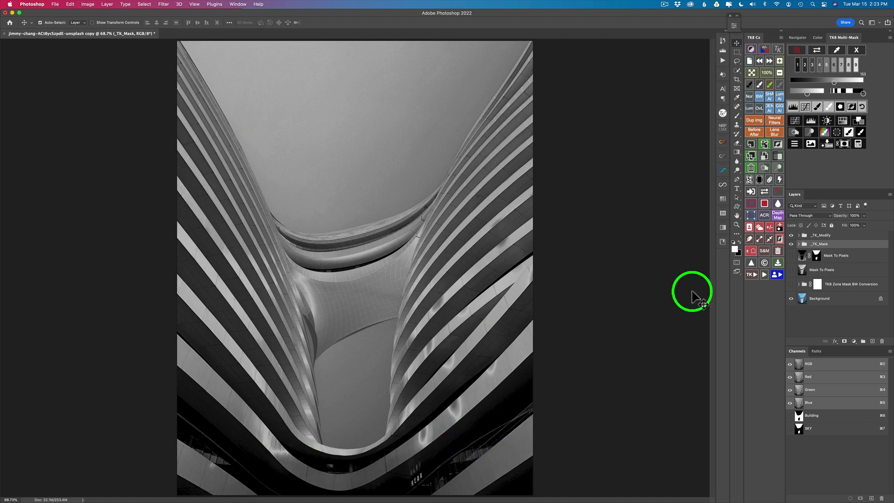
# Create a Mask To Pixels layer from the zone mask, hide it with a black mask, and re-show the black-sky and black-and-white layers.
pyautogui.click(811, 145)
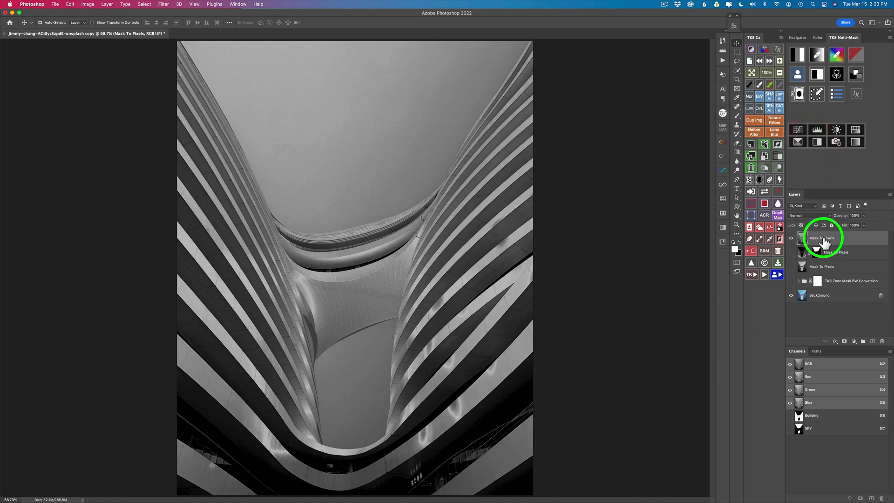
pyautogui.click(759, 180)
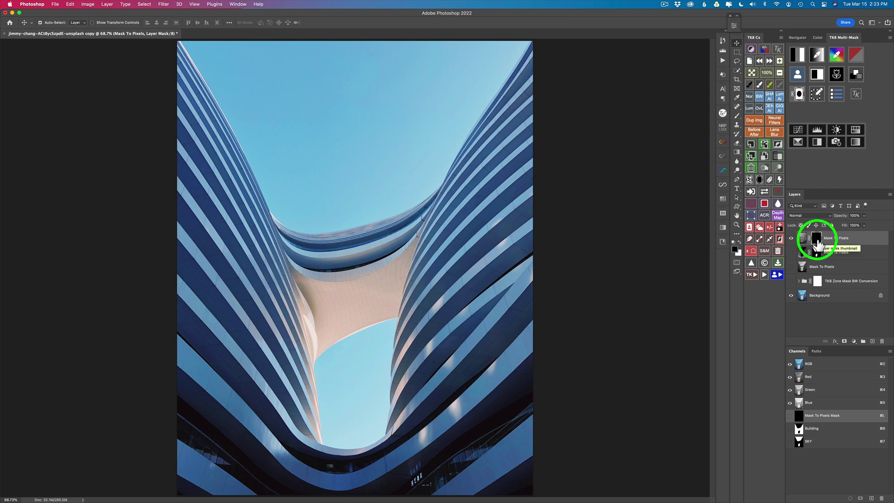
pyautogui.click(791, 252)
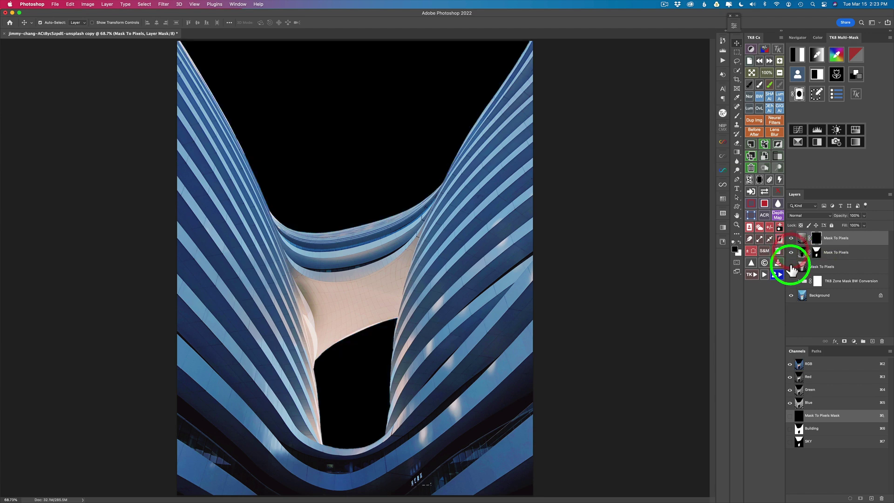
pyautogui.click(791, 266)
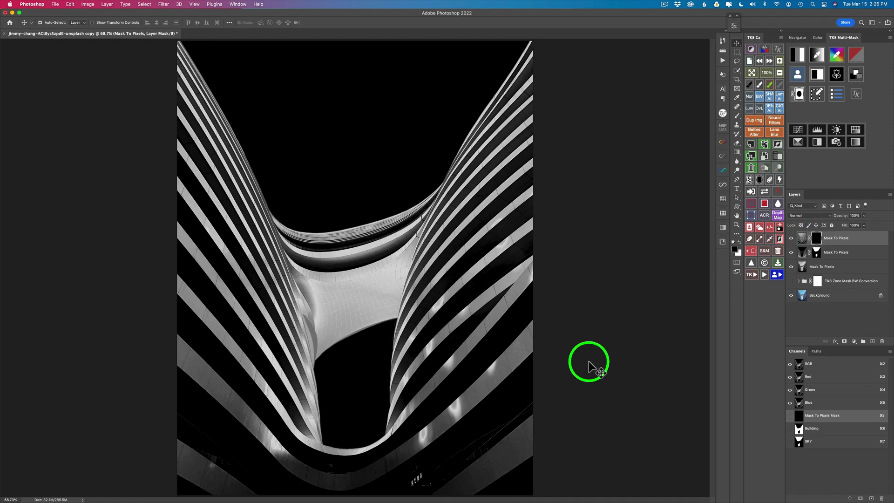
# Paint white at about 346 px to reveal the lower-left railing band, then compare with the top layer hidden.
pyautogui.click(759, 84)
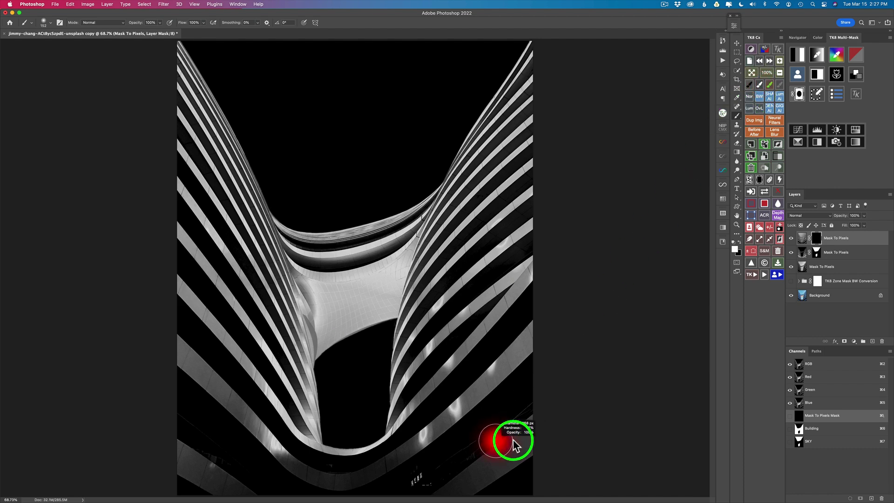
pyautogui.moveTo(516, 445)
pyautogui.mouseDown()
pyautogui.moveTo(538, 419)
pyautogui.moveTo(500, 462)
pyautogui.moveTo(531, 429)
pyautogui.moveTo(419, 498)
pyautogui.moveTo(544, 397)
pyautogui.moveTo(434, 488)
pyautogui.moveTo(540, 428)
pyautogui.moveTo(455, 480)
pyautogui.mouseUp()
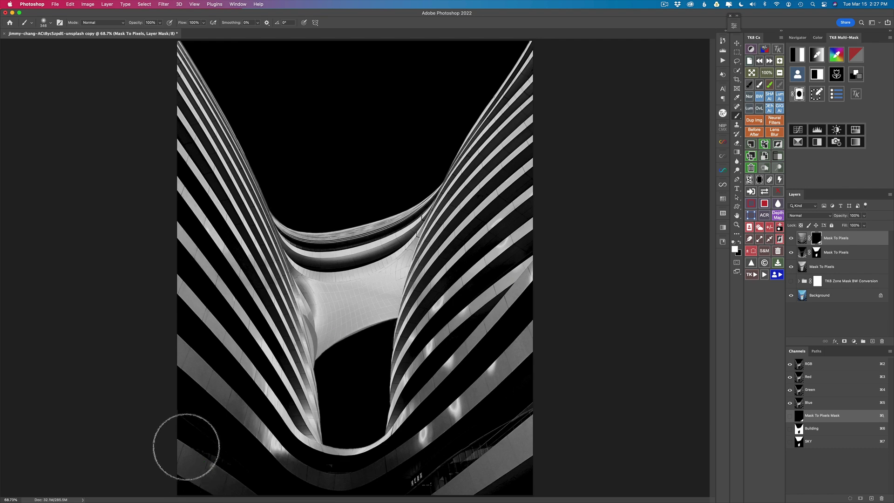
pyautogui.moveTo(186, 447)
pyautogui.mouseDown()
pyautogui.moveTo(219, 472)
pyautogui.moveTo(240, 475)
pyautogui.moveTo(233, 468)
pyautogui.moveTo(246, 489)
pyautogui.moveTo(160, 443)
pyautogui.moveTo(239, 483)
pyautogui.moveTo(192, 460)
pyautogui.mouseUp()
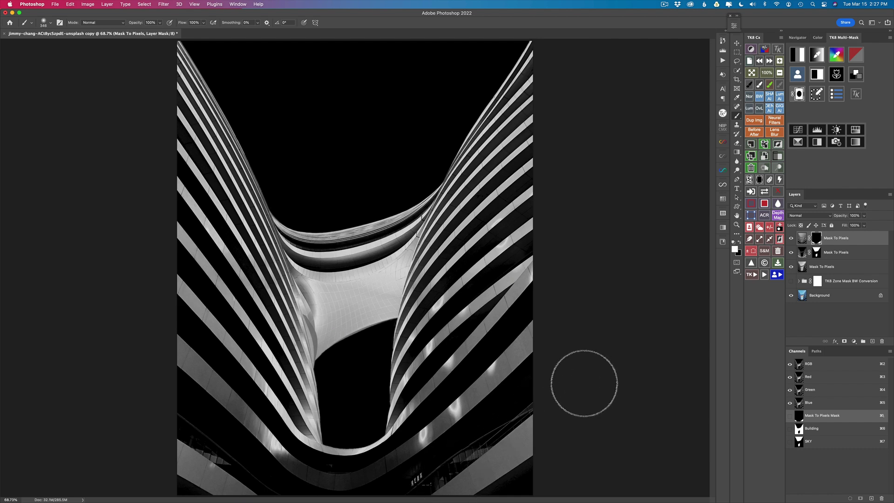
pyautogui.click(791, 238)
pyautogui.click(791, 239)
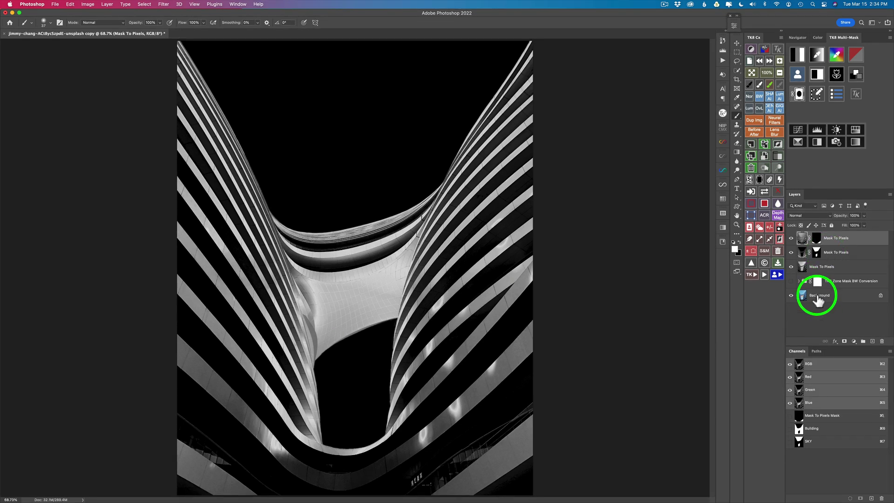
# Build a black-masked Mask To Pixels layer from tonal zone 2 in TK8 Multi-Mask.
pyautogui.moveTo(791, 238); pyautogui.dragTo(791, 267)
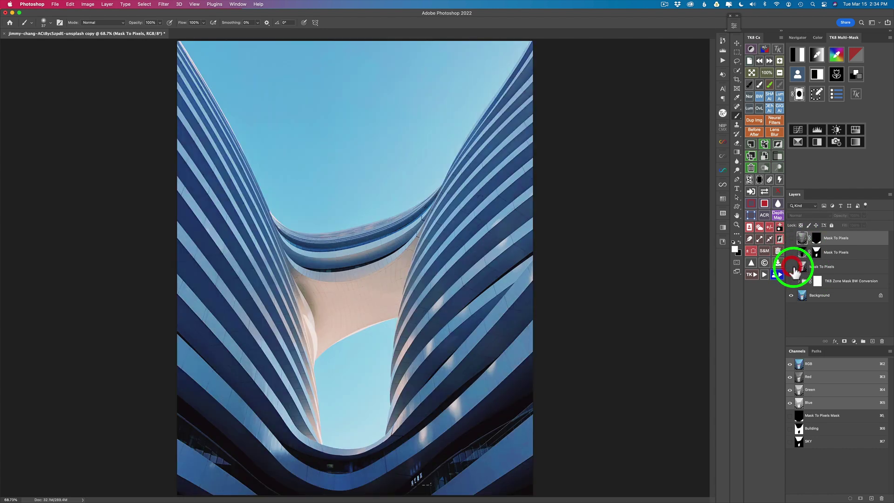
pyautogui.click(800, 55)
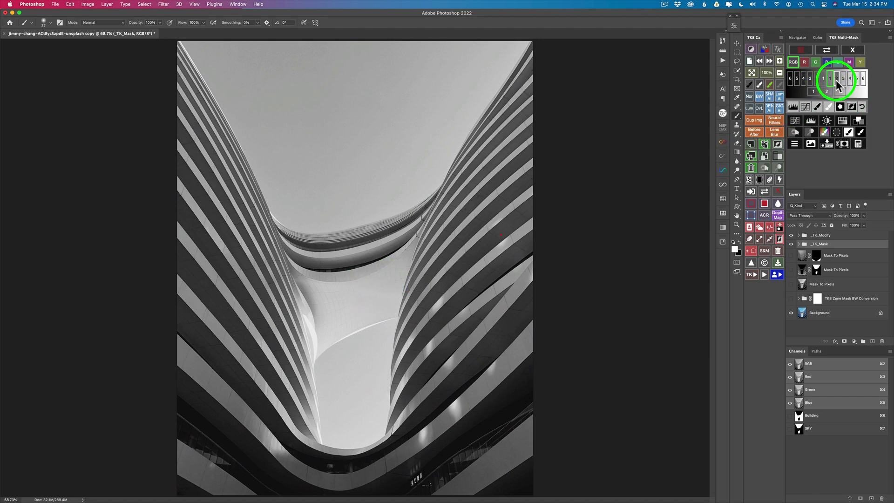
pyautogui.click(836, 79)
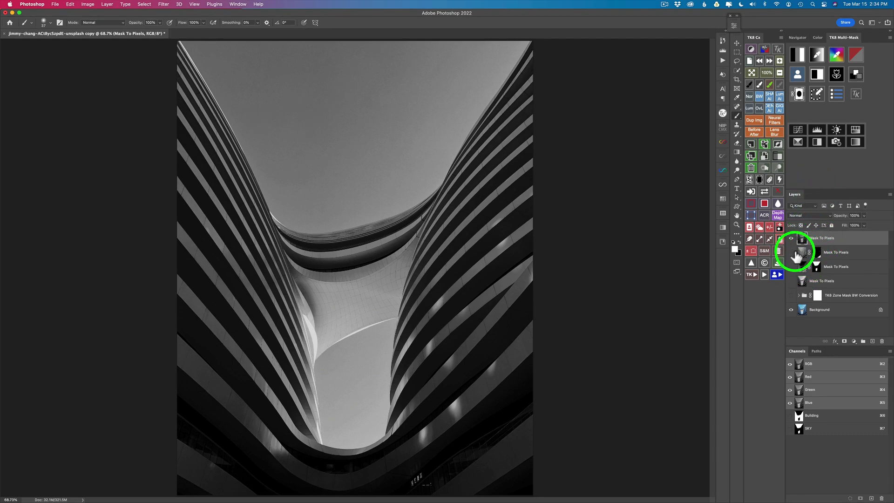
pyautogui.moveTo(792, 256); pyautogui.dragTo(794, 270)
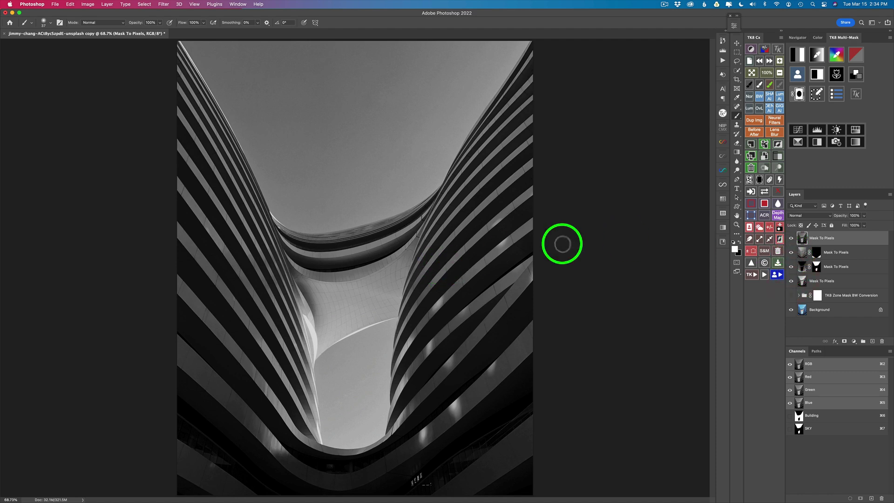
pyautogui.click(758, 179)
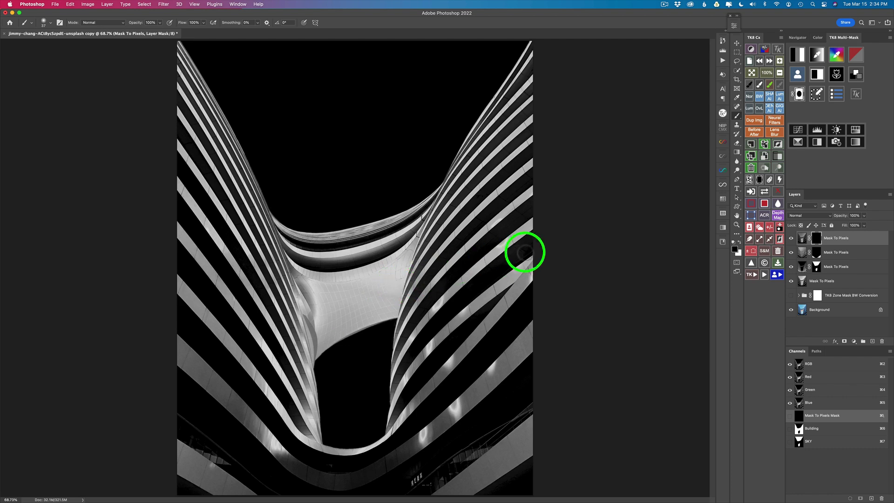
# Paint white on the zone-2 mask across the ceiling and its left edge.
pyautogui.click(759, 85)
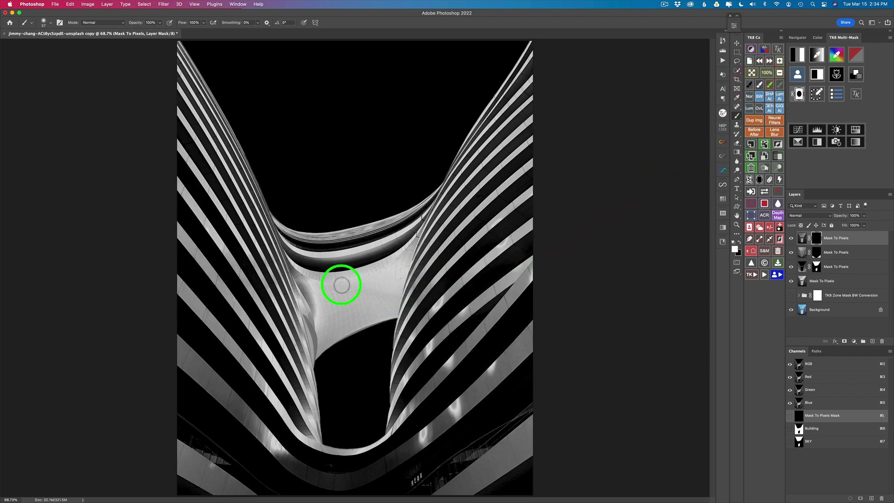
pyautogui.moveTo(341, 285)
pyautogui.mouseDown()
pyautogui.moveTo(363, 291)
pyautogui.moveTo(321, 287)
pyautogui.moveTo(339, 271)
pyautogui.moveTo(372, 268)
pyautogui.mouseUp()
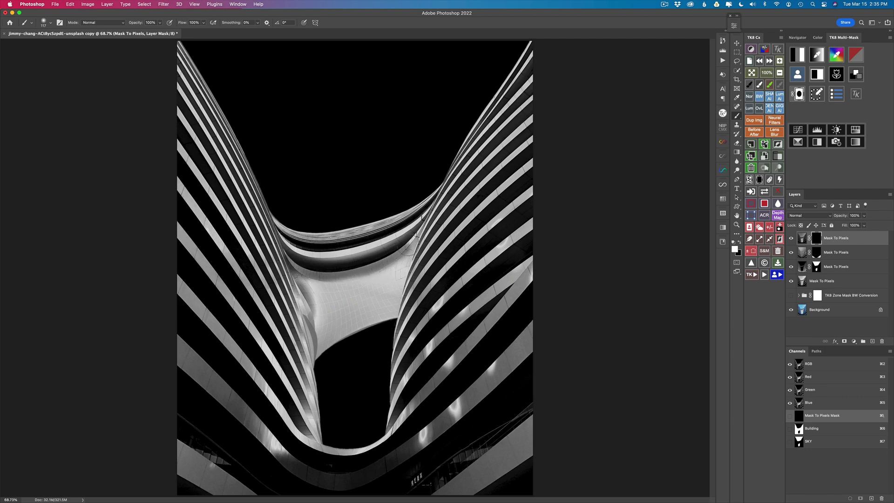
pyautogui.moveTo(415, 237)
pyautogui.mouseDown()
pyautogui.moveTo(394, 277)
pyautogui.moveTo(398, 258)
pyautogui.mouseUp()
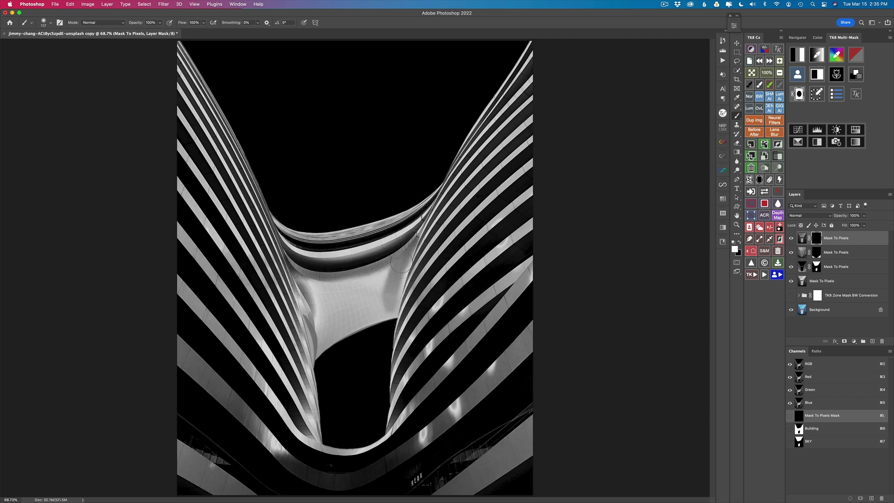
pyautogui.moveTo(388, 305); pyautogui.dragTo(371, 313)
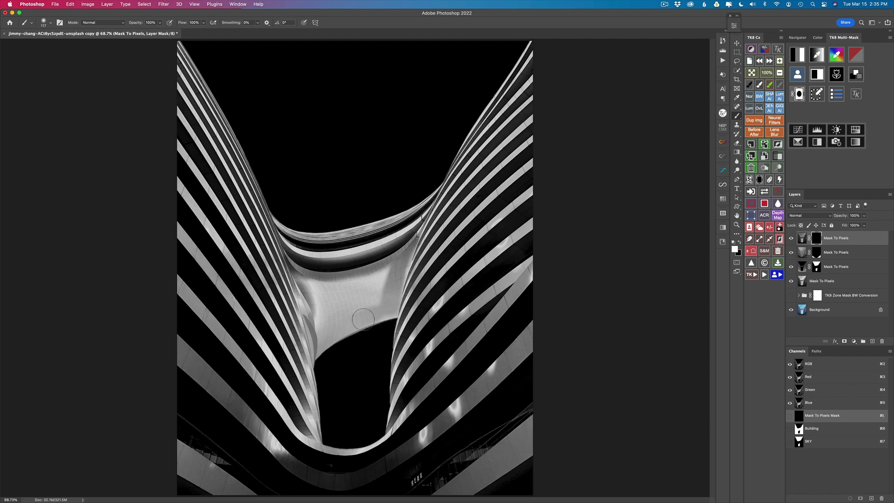
pyautogui.moveTo(325, 342)
pyautogui.mouseDown()
pyautogui.moveTo(313, 281)
pyautogui.moveTo(323, 338)
pyautogui.moveTo(331, 296)
pyautogui.moveTo(321, 288)
pyautogui.moveTo(378, 277)
pyautogui.moveTo(353, 277)
pyautogui.moveTo(399, 261)
pyautogui.moveTo(336, 311)
pyautogui.moveTo(372, 297)
pyautogui.moveTo(390, 271)
pyautogui.mouseUp()
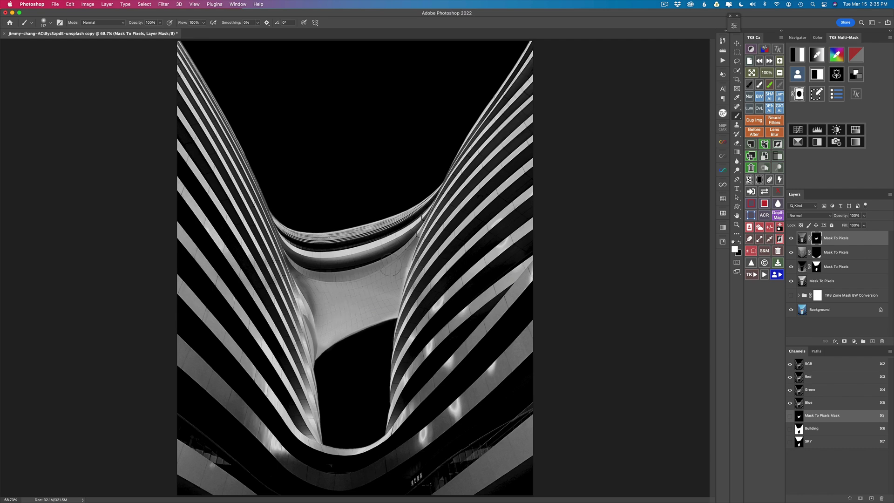
# Paint the building's upper right edge and lower-centre ceiling at 63 px, then compare by hiding the top layer.
pyautogui.moveTo(428, 238); pyautogui.dragTo(423, 240)
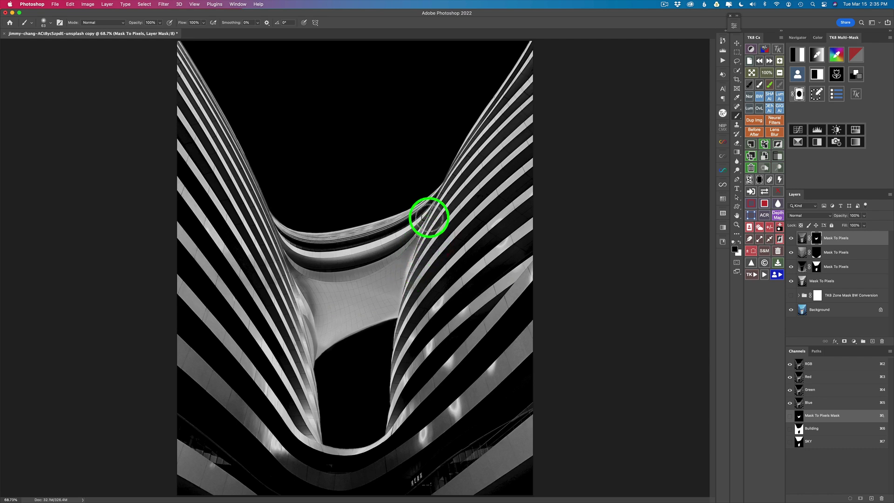
pyautogui.moveTo(437, 197); pyautogui.dragTo(397, 235)
pyautogui.moveTo(261, 213)
pyautogui.mouseDown()
pyautogui.moveTo(288, 283)
pyautogui.moveTo(330, 322)
pyautogui.moveTo(308, 287)
pyautogui.moveTo(345, 350)
pyautogui.mouseUp()
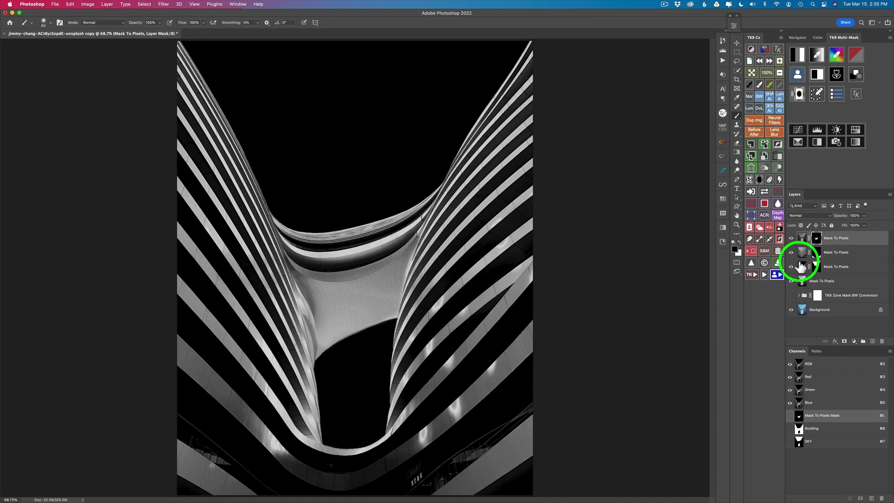
pyautogui.click(791, 237)
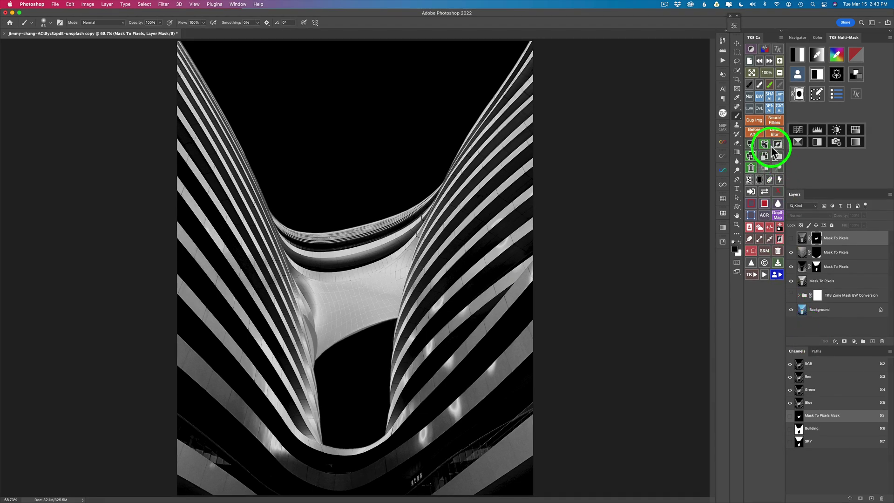
pyautogui.click(753, 130)
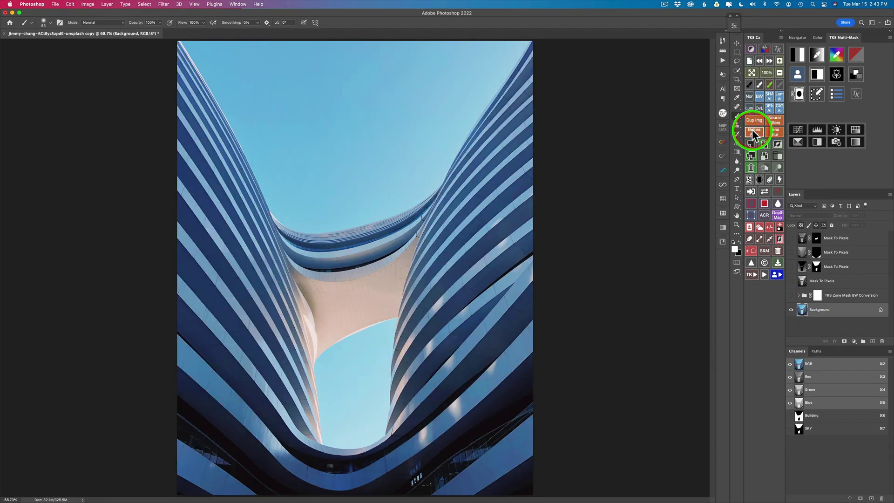
pyautogui.click(752, 129)
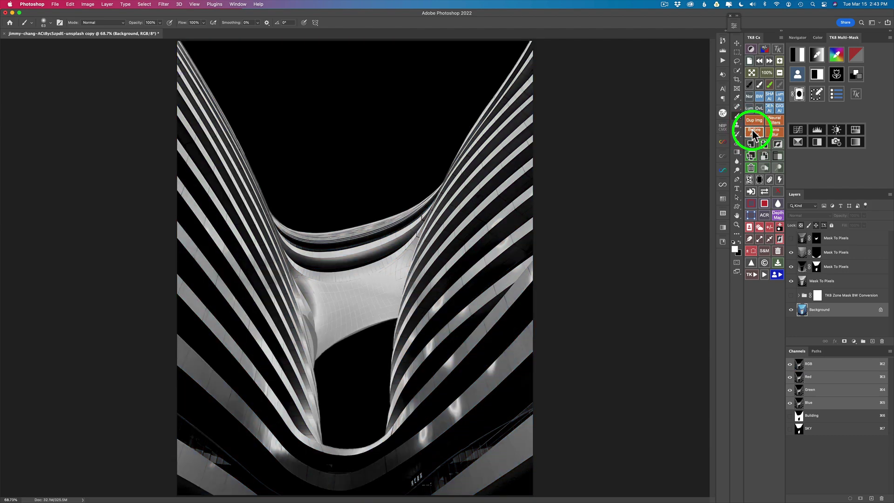